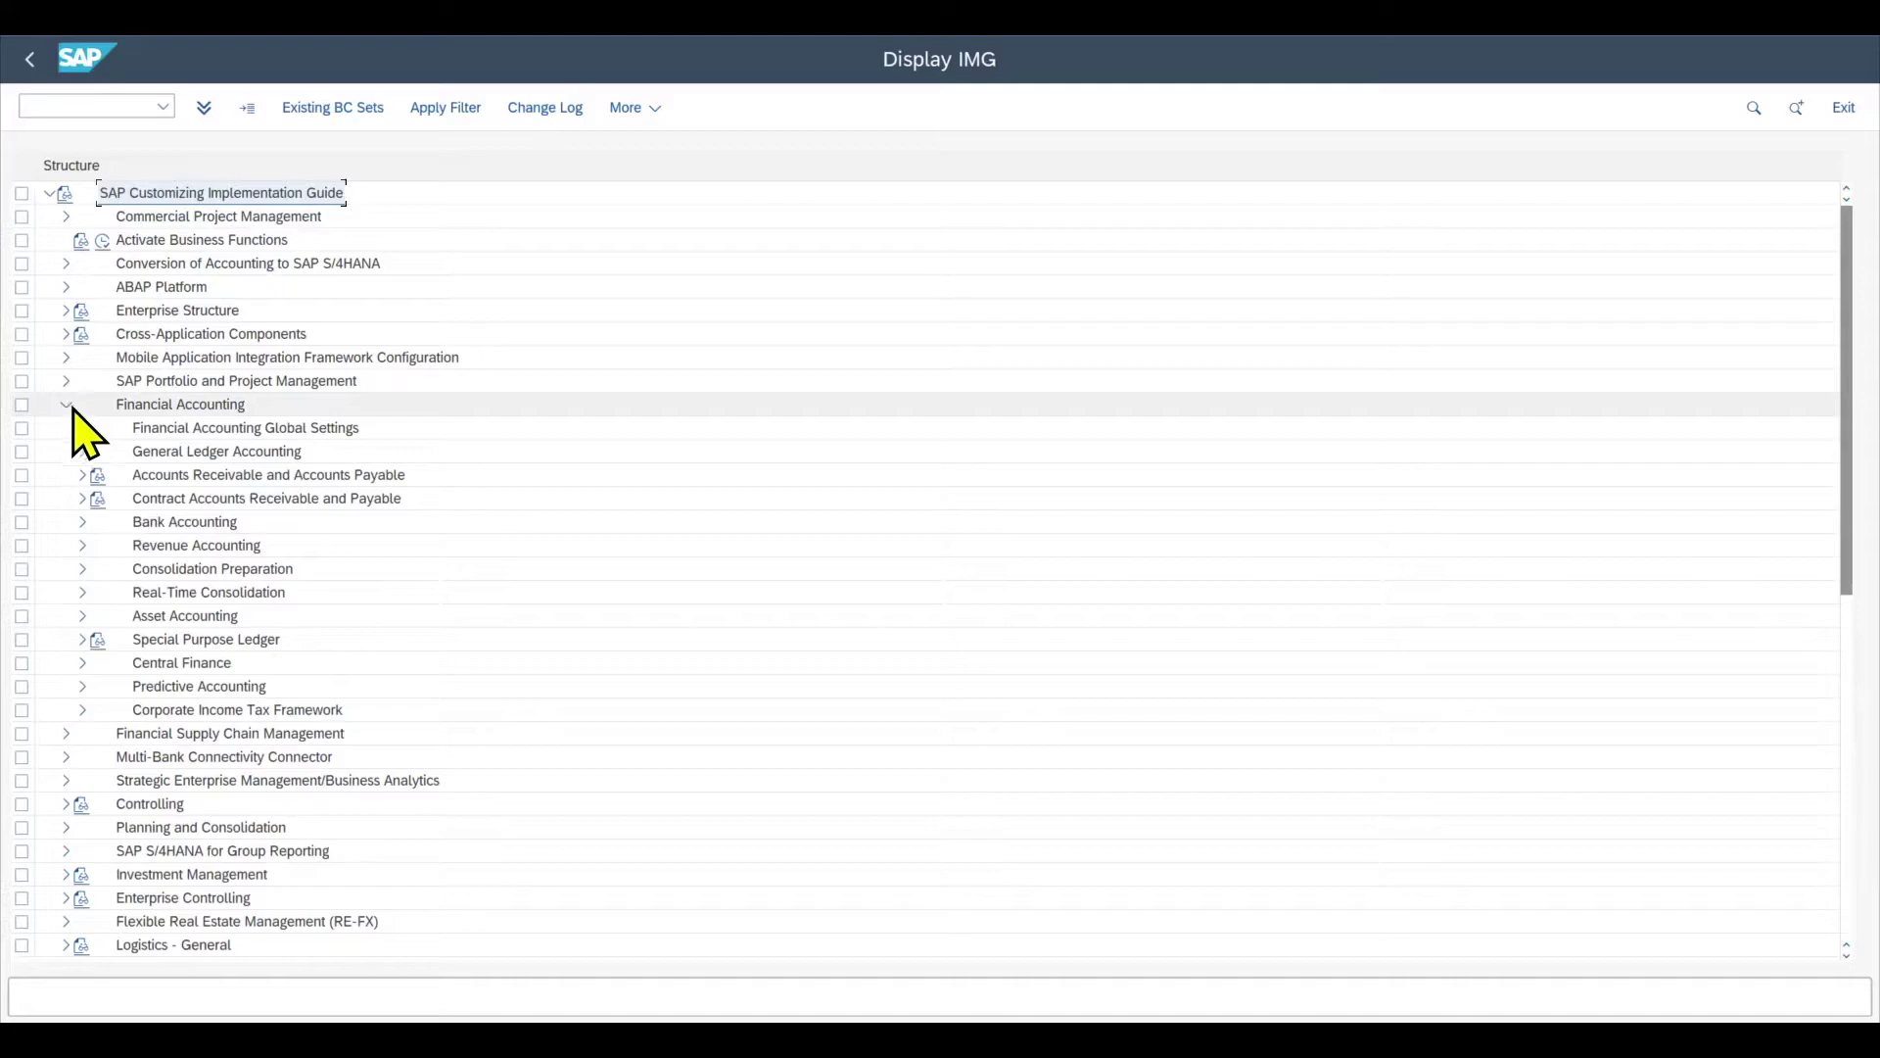
Open the BKPF-BKTXT rule in Document Change Rules, Document Header, under Financial Accounting Global Settings > Document > Rules for Changing Documents.
{"action": "left_click", "coordinate": [83, 429]}
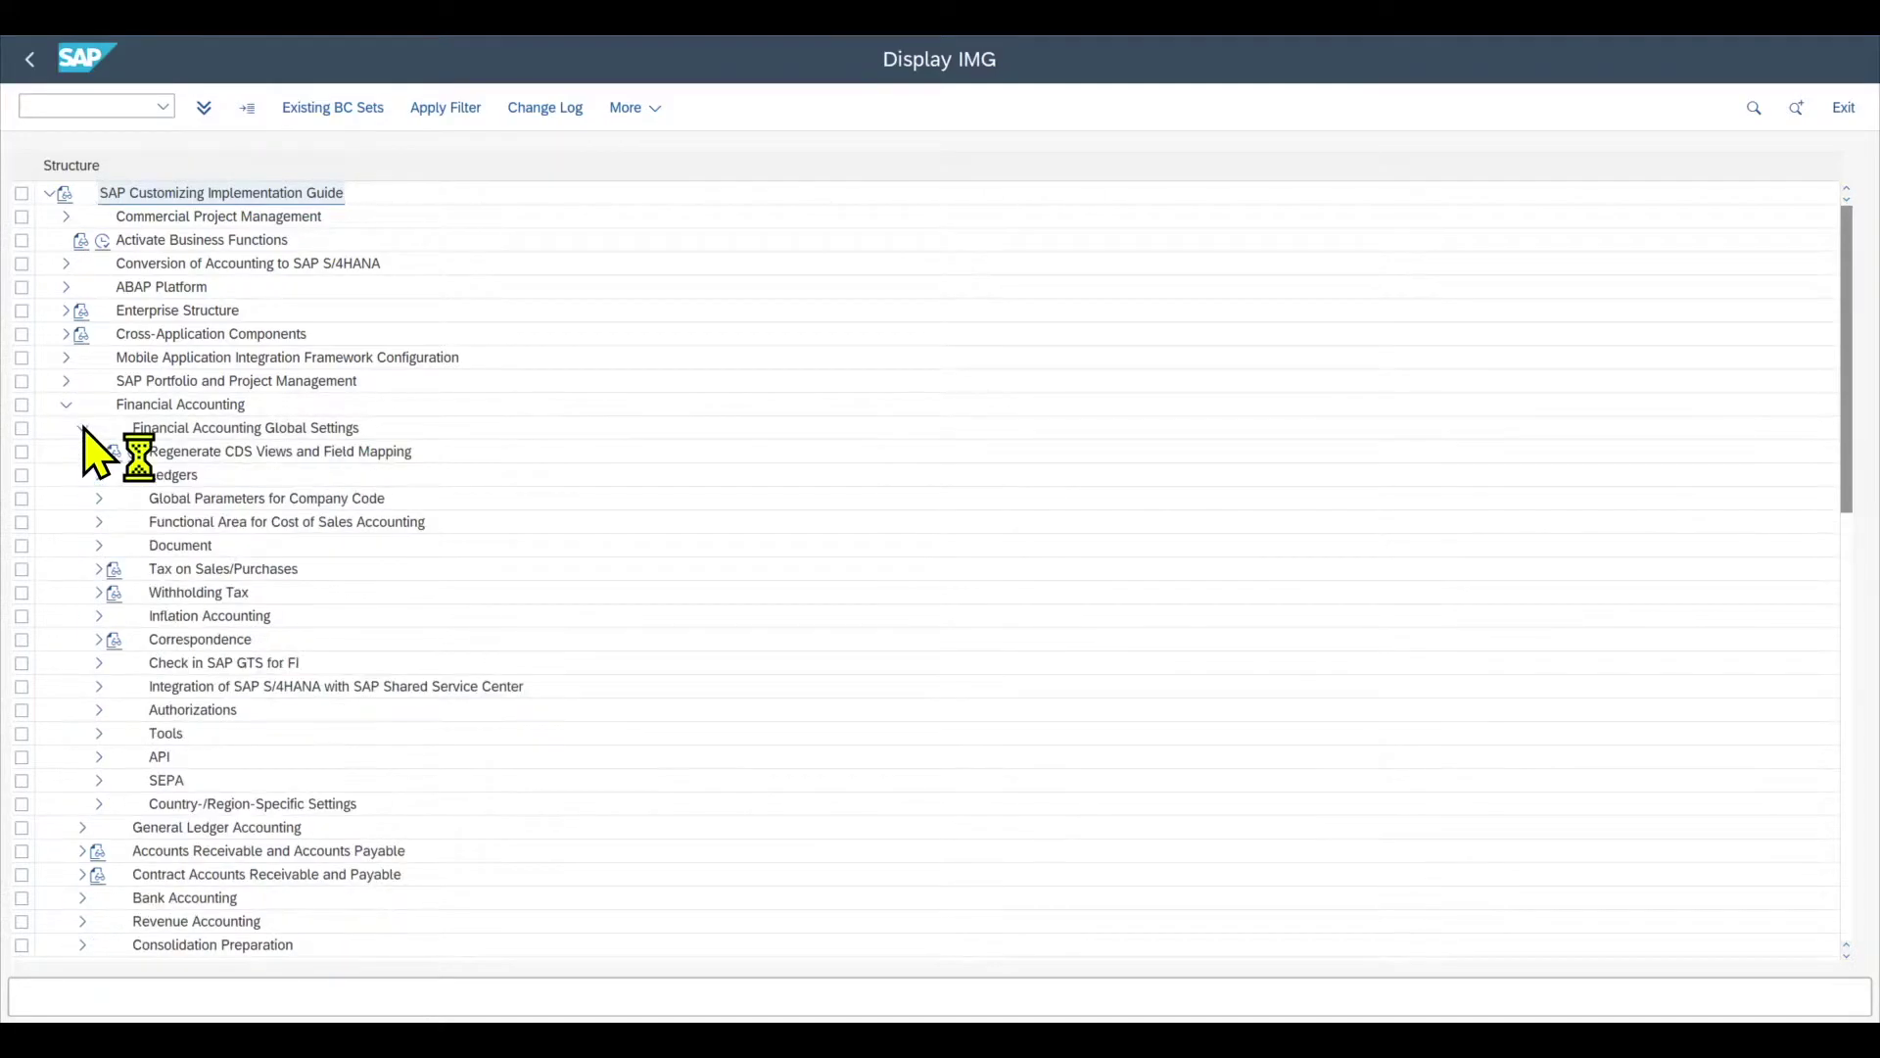
{"action": "left_click", "coordinate": [100, 545]}
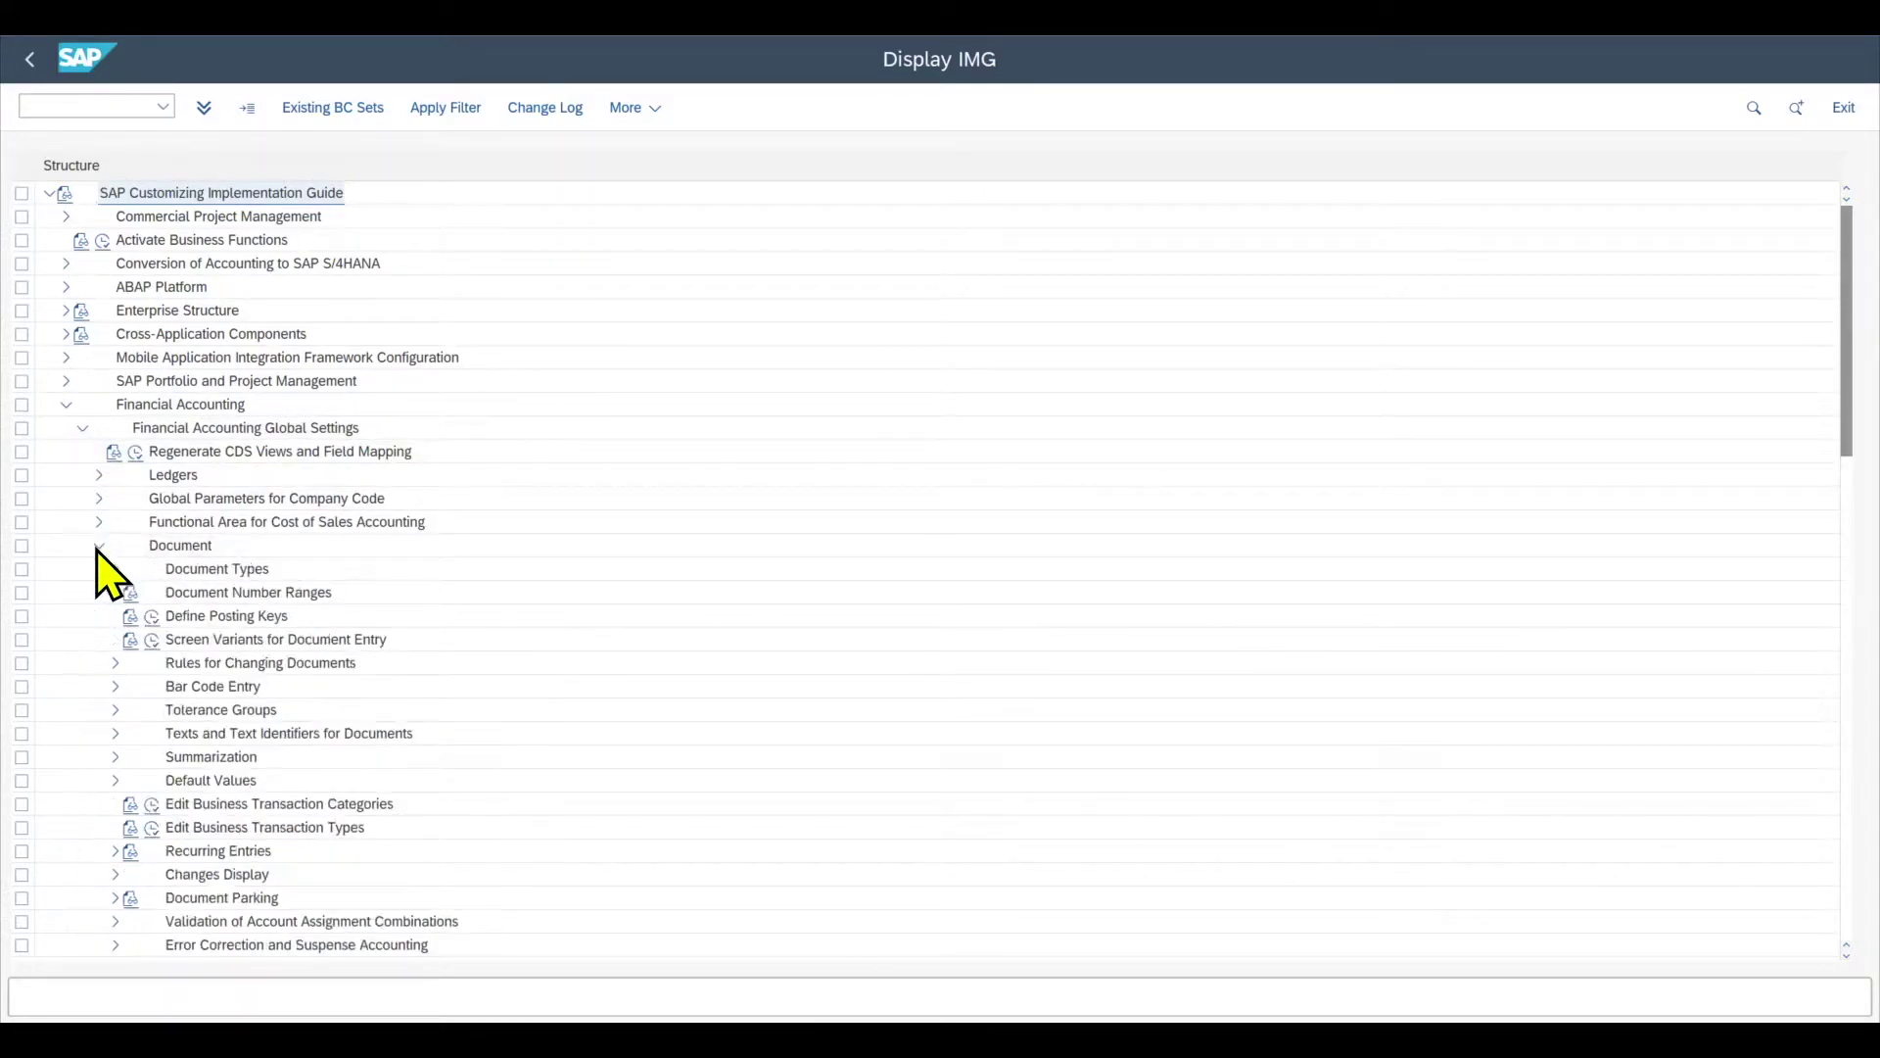
{"action": "left_click", "coordinate": [116, 663]}
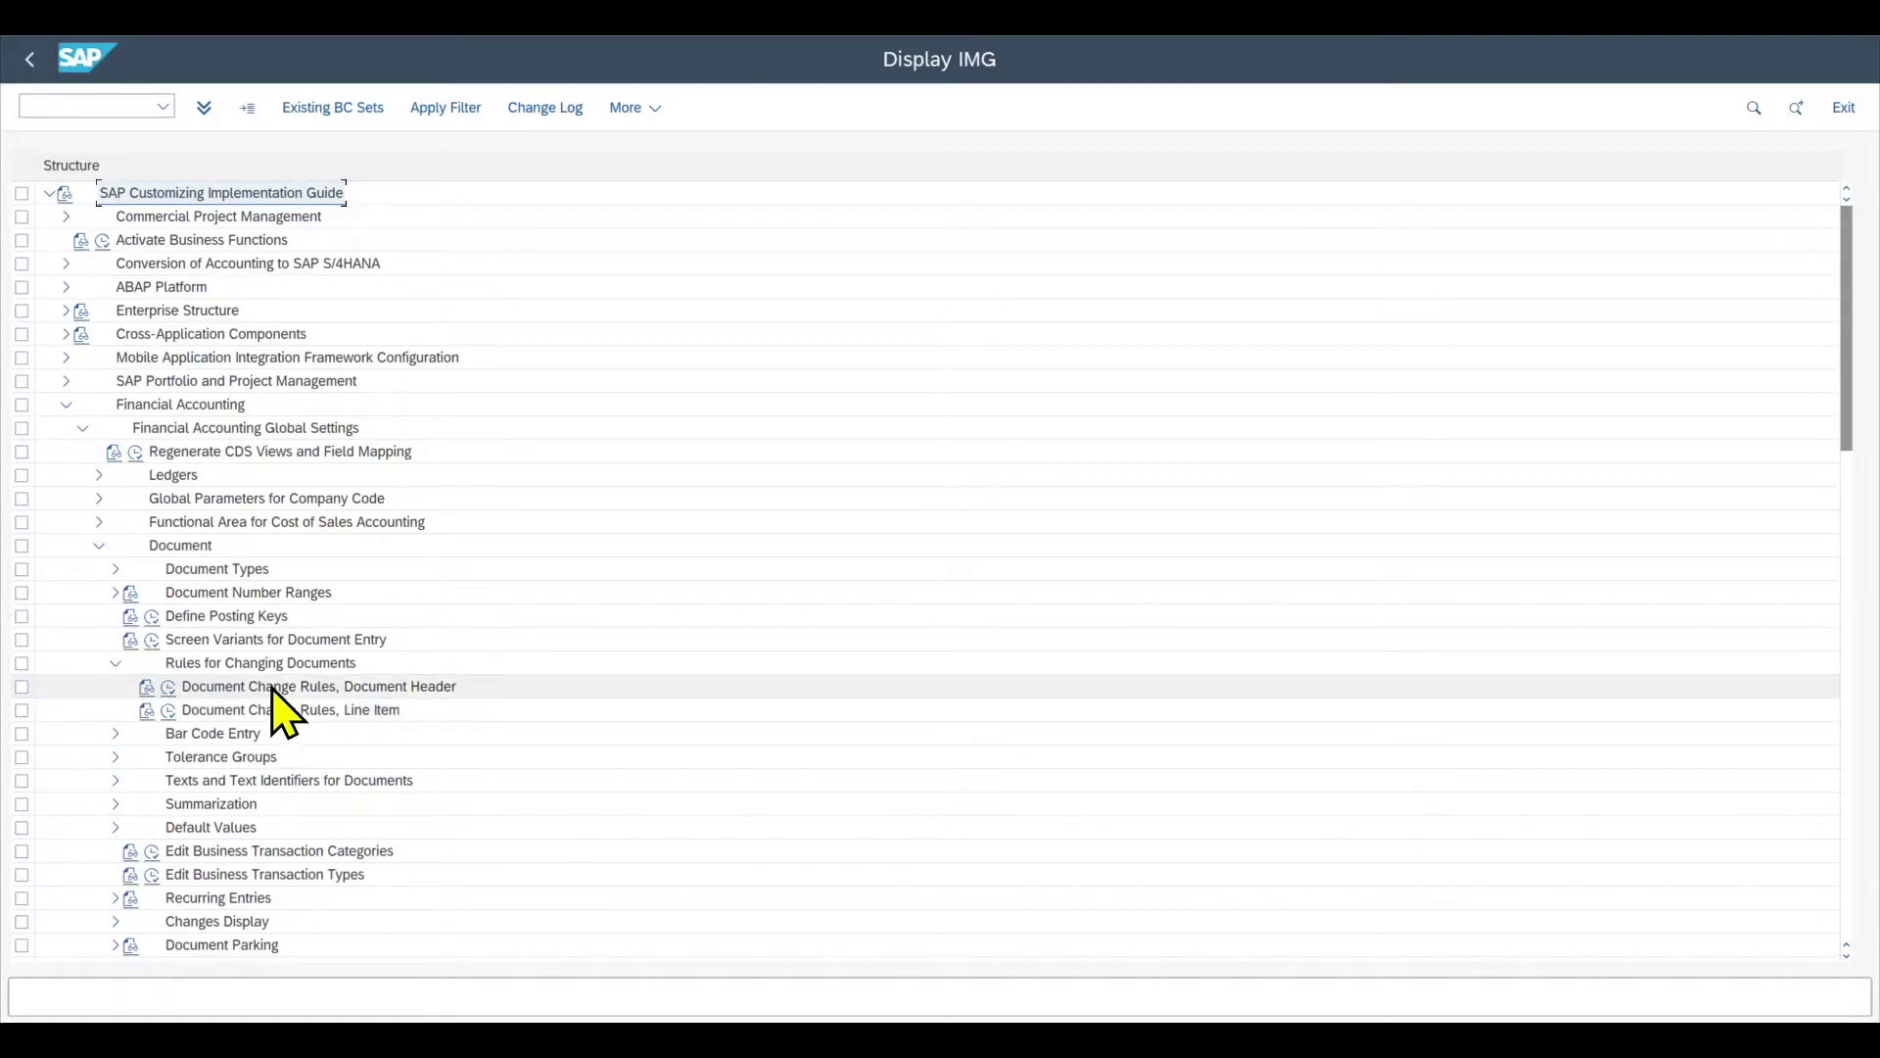
{"action": "left_click", "coordinate": [168, 688]}
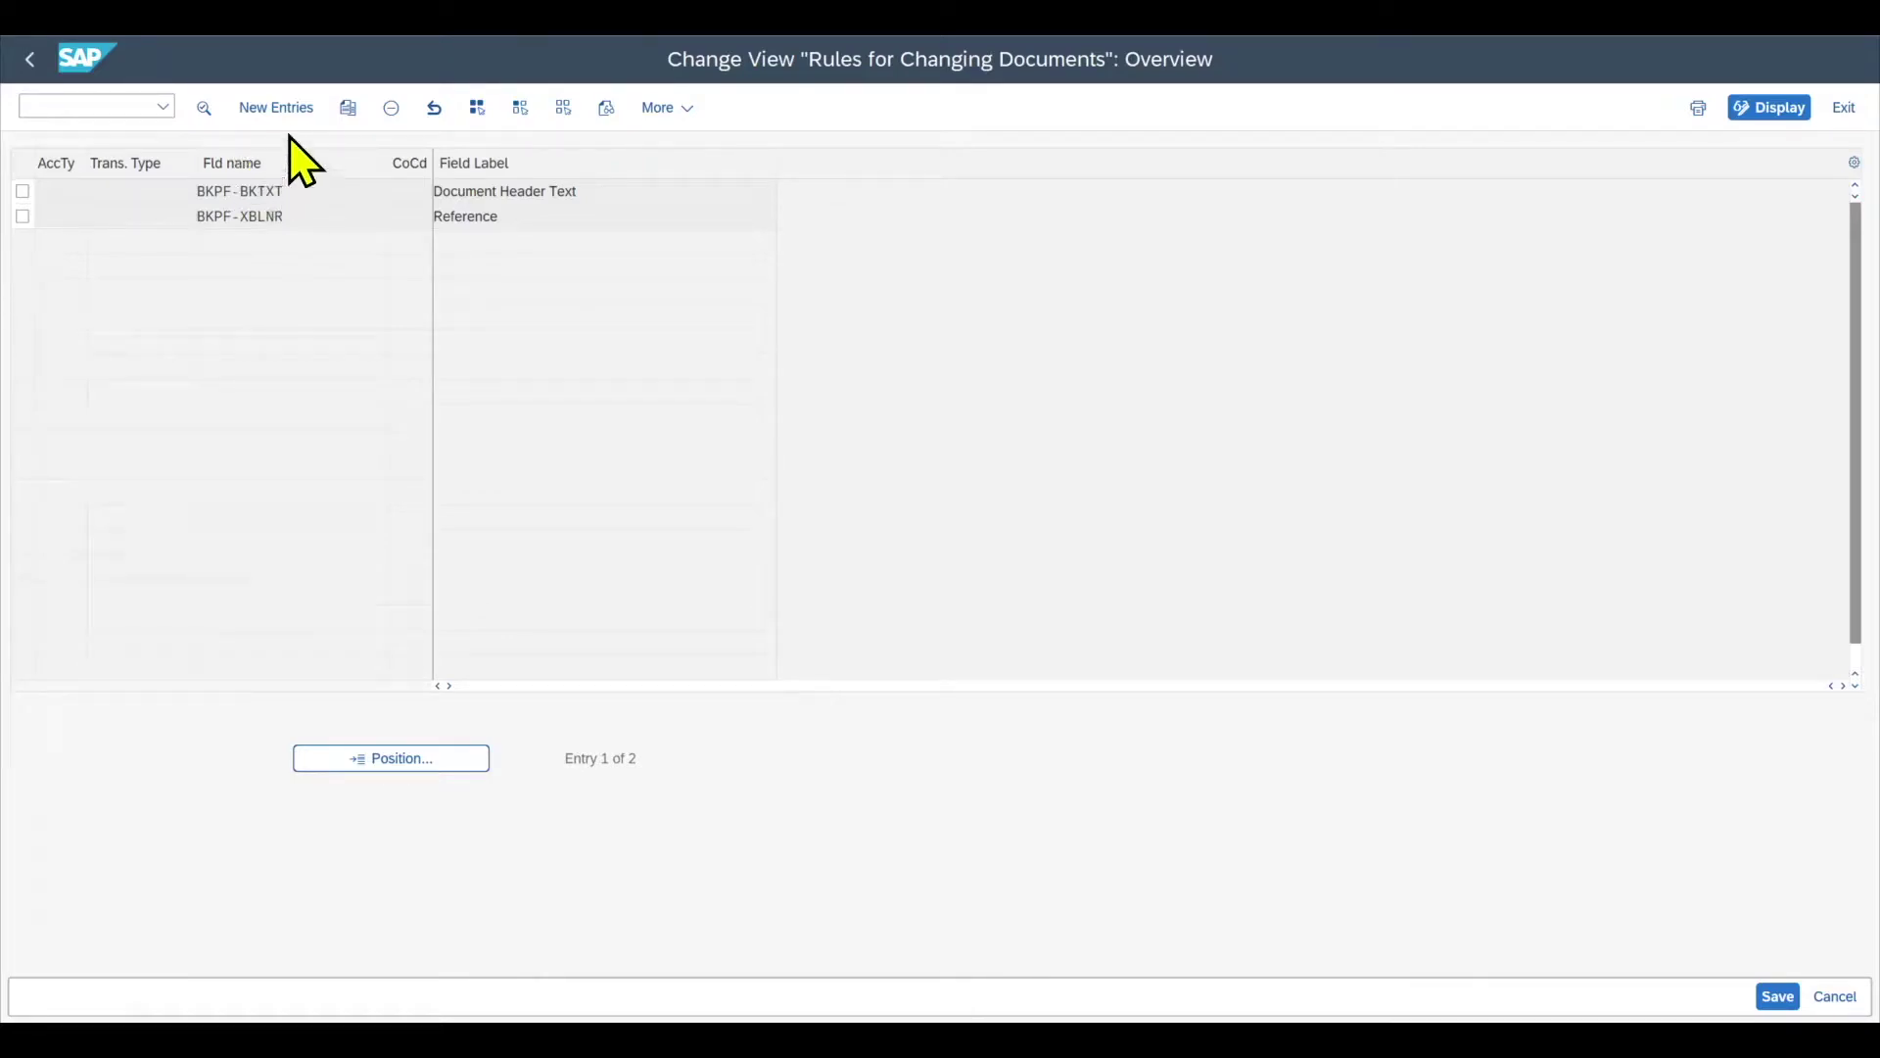
{"action": "left_click", "coordinate": [296, 193]}
{"action": "double_click", "coordinate": [260, 191]}
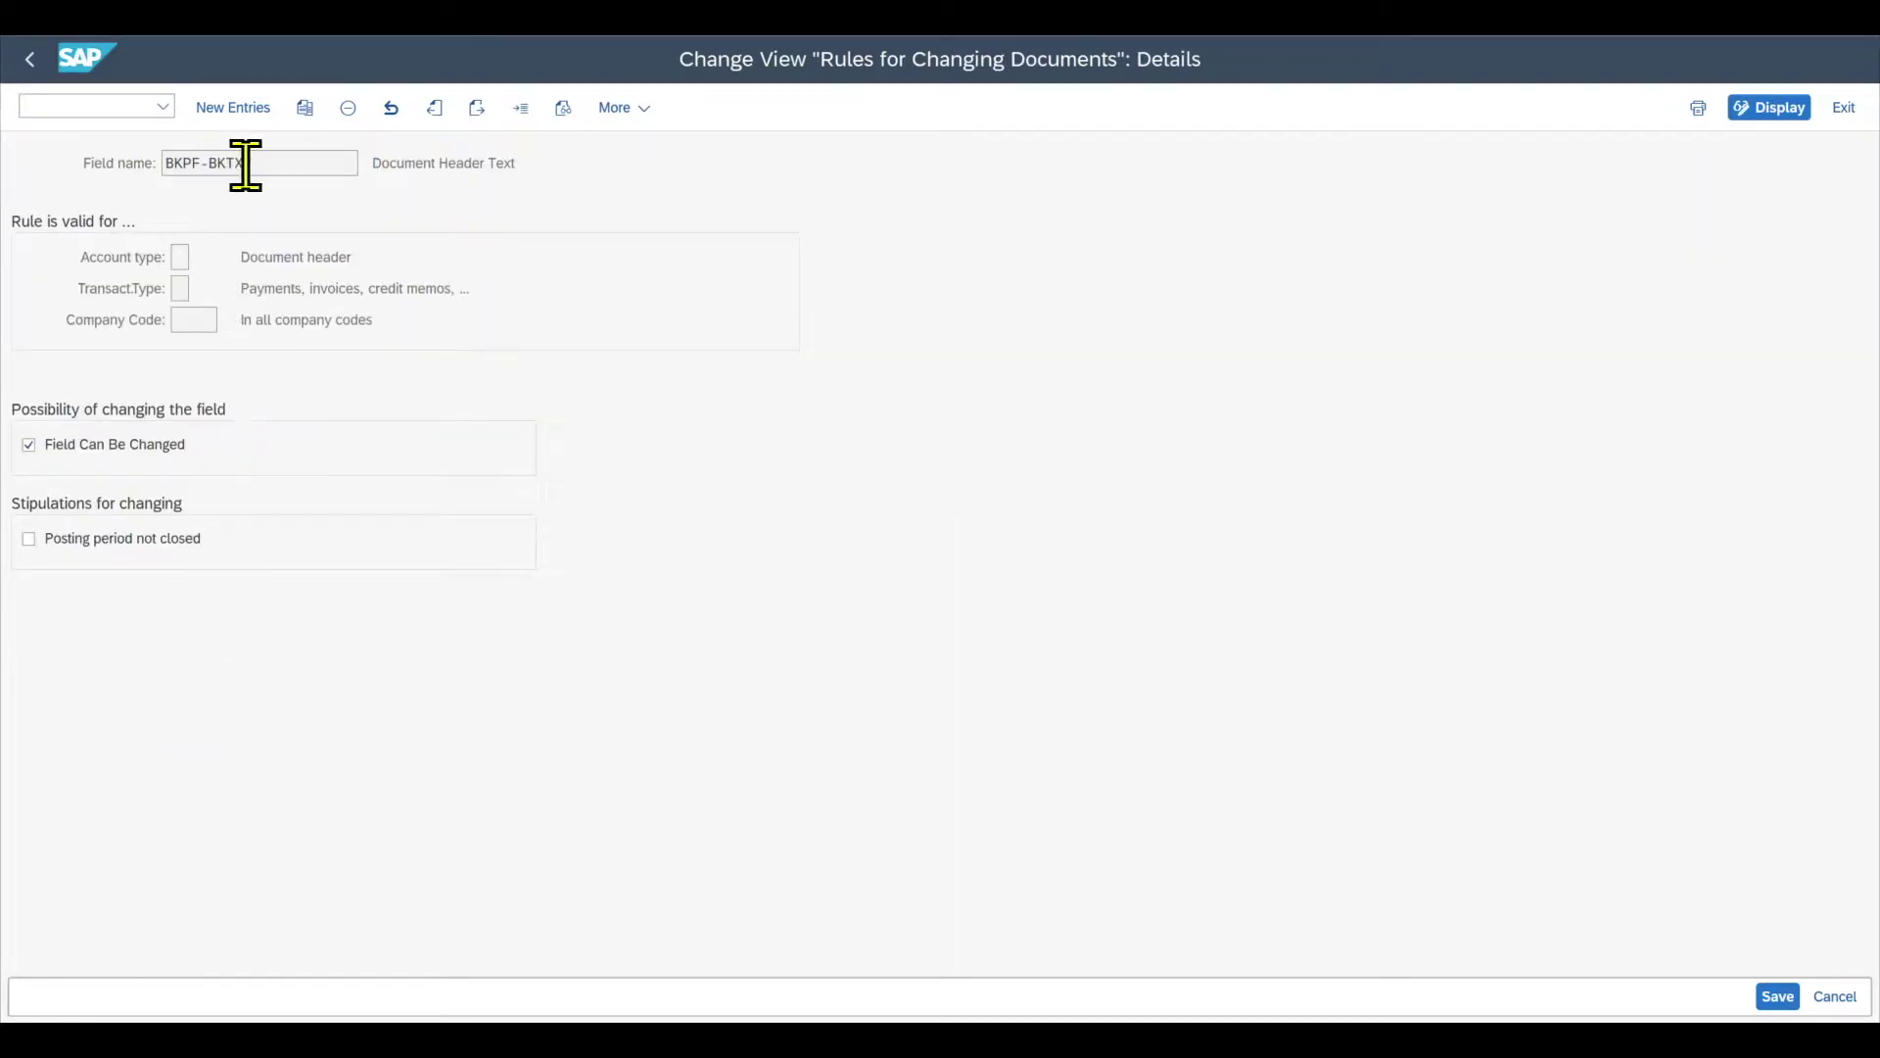
Examine the rule's field name and description, and view the account types for which the rule can be valid.
{"action": "triple_click", "coordinate": [240, 167]}
{"action": "left_click", "coordinate": [315, 165]}
{"action": "left_click", "coordinate": [448, 165]}
{"action": "left_click_drag", "start_coordinate": [511, 163], "coordinate": [364, 163]}
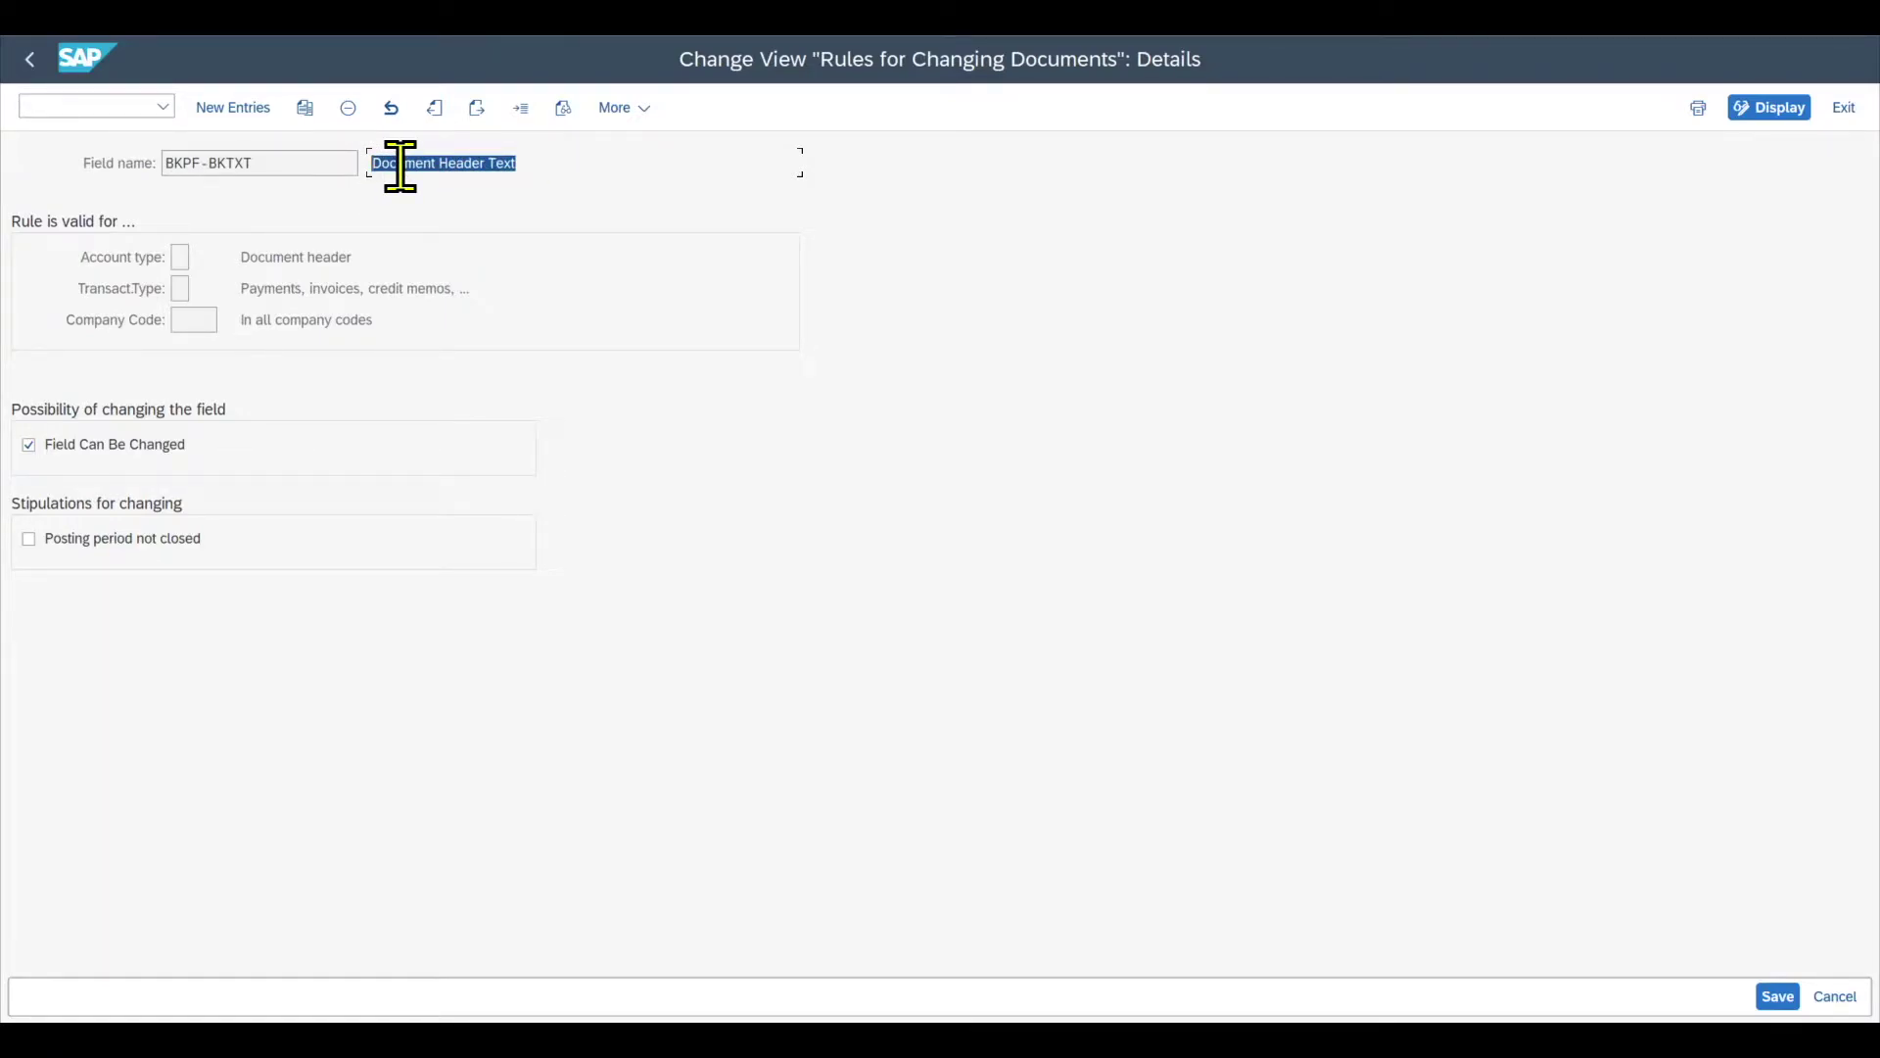
{"action": "left_click_drag", "start_coordinate": [285, 165], "coordinate": [151, 163]}
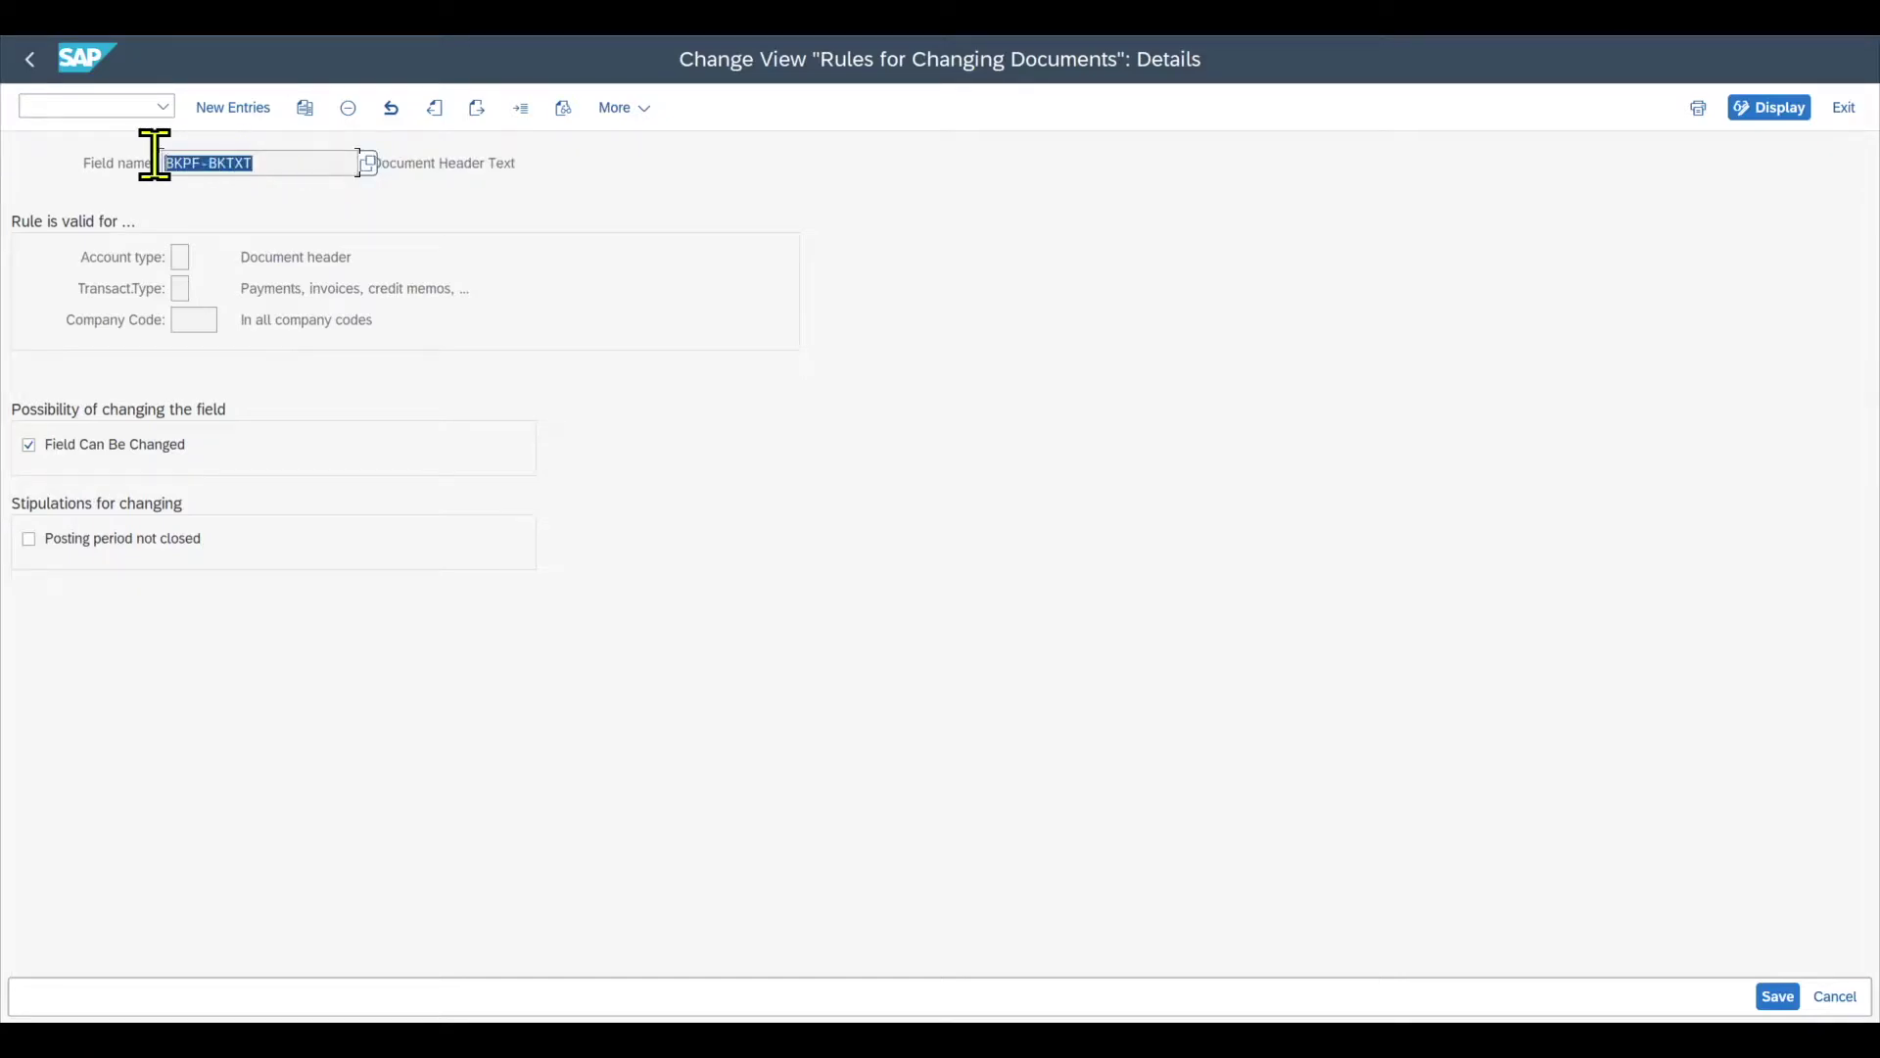
{"action": "left_click", "coordinate": [290, 172]}
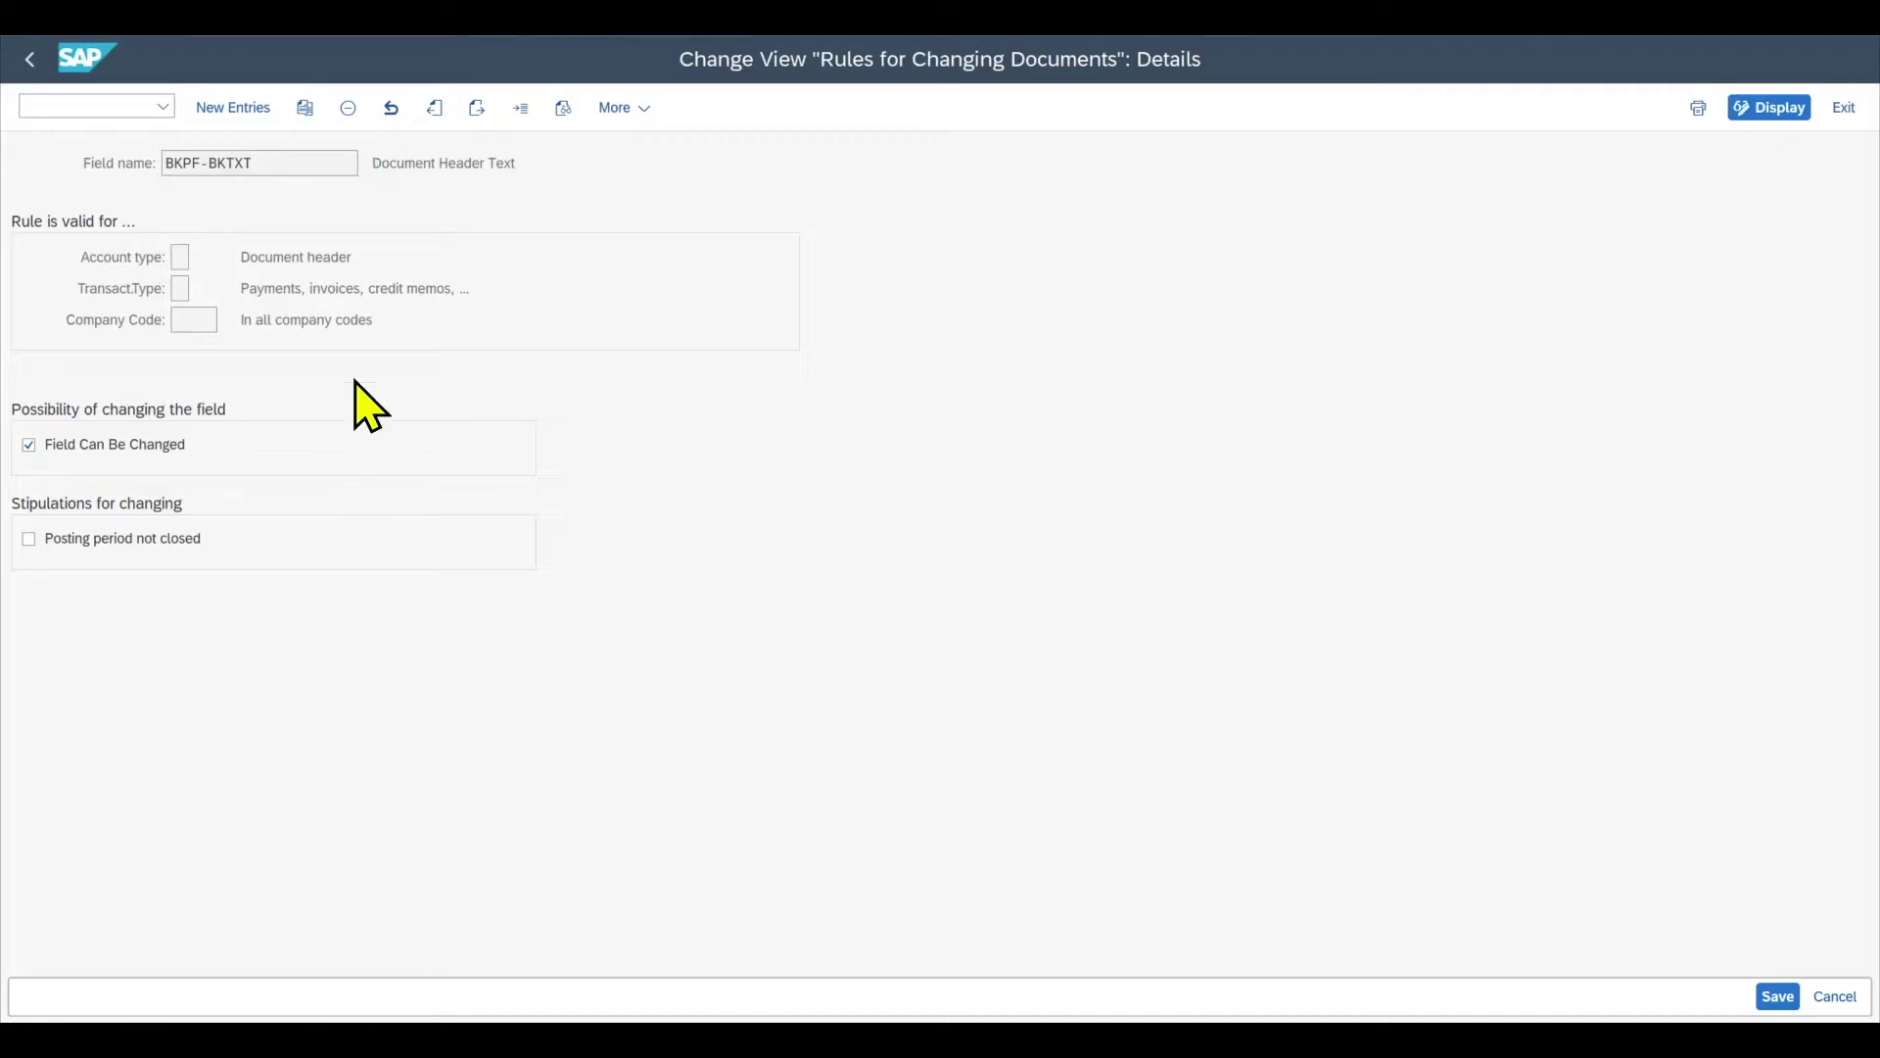
{"action": "left_click", "coordinate": [178, 257]}
{"action": "left_click", "coordinate": [201, 260]}
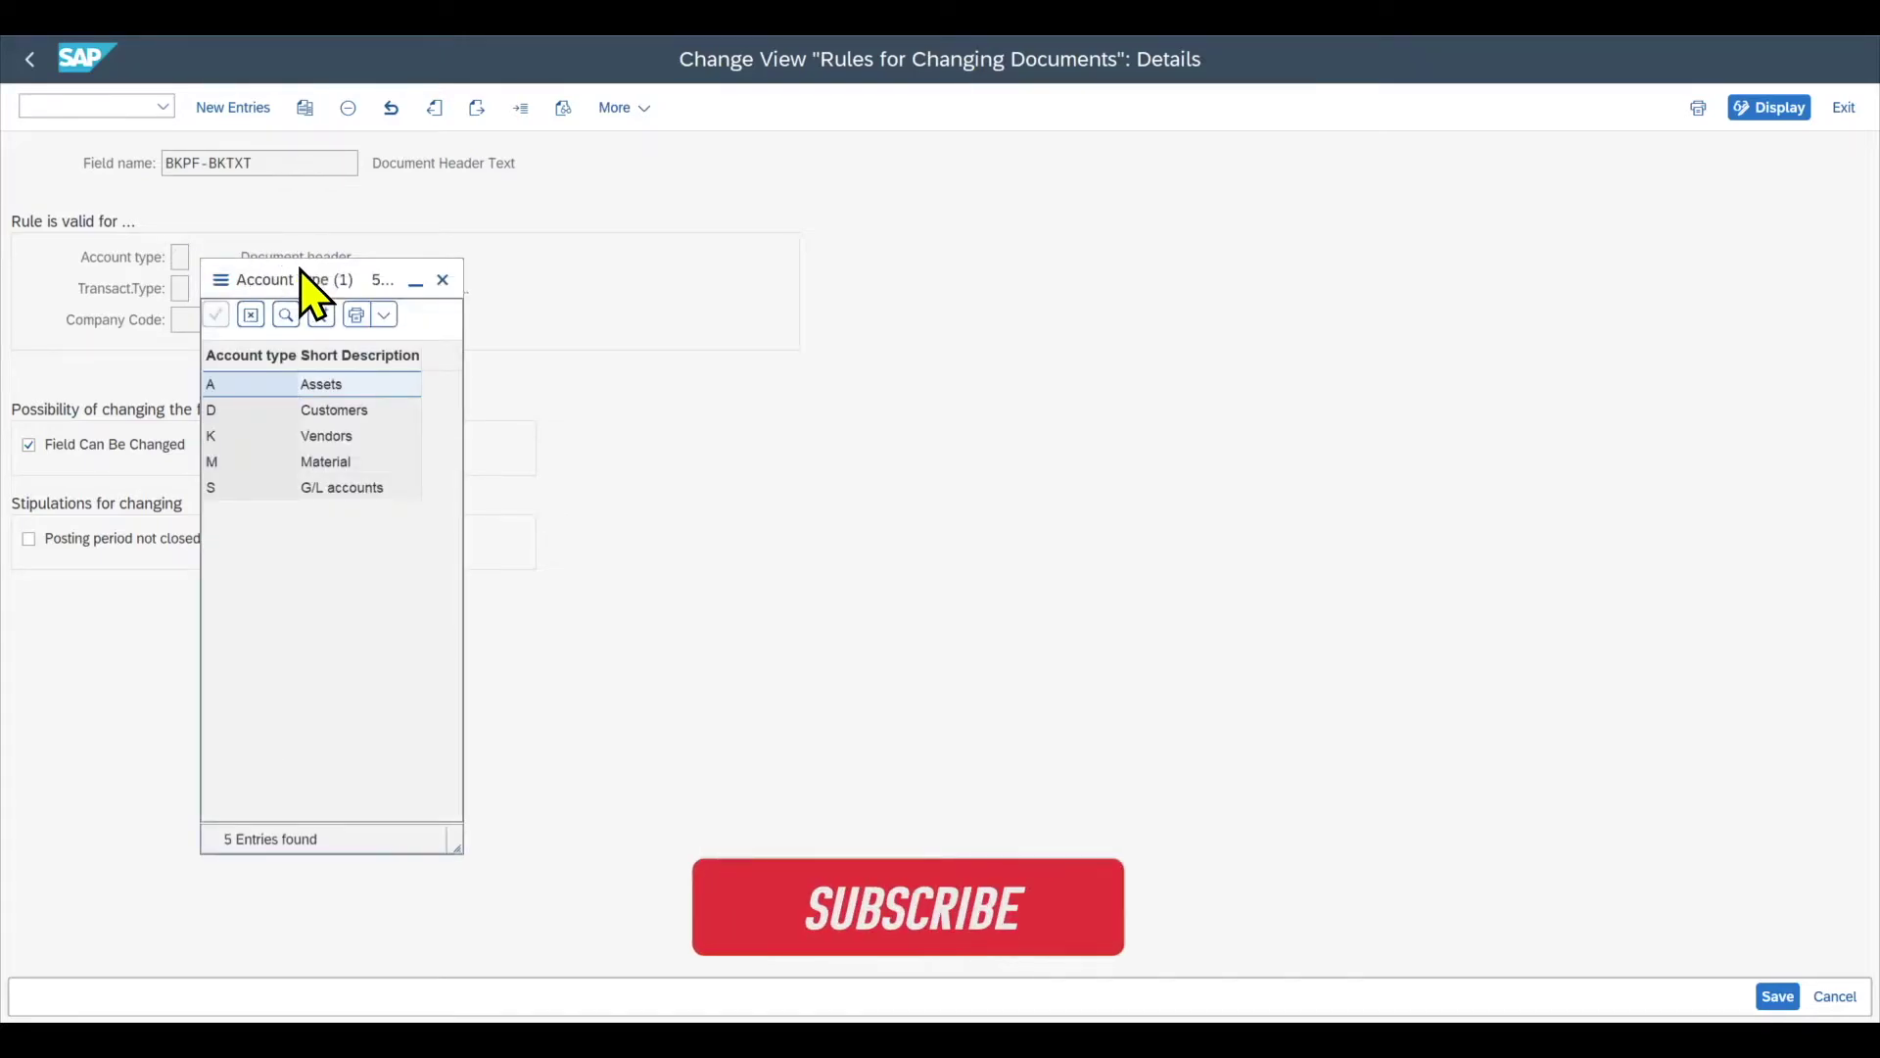
{"action": "left_click_drag", "start_coordinate": [297, 275], "coordinate": [599, 209]}
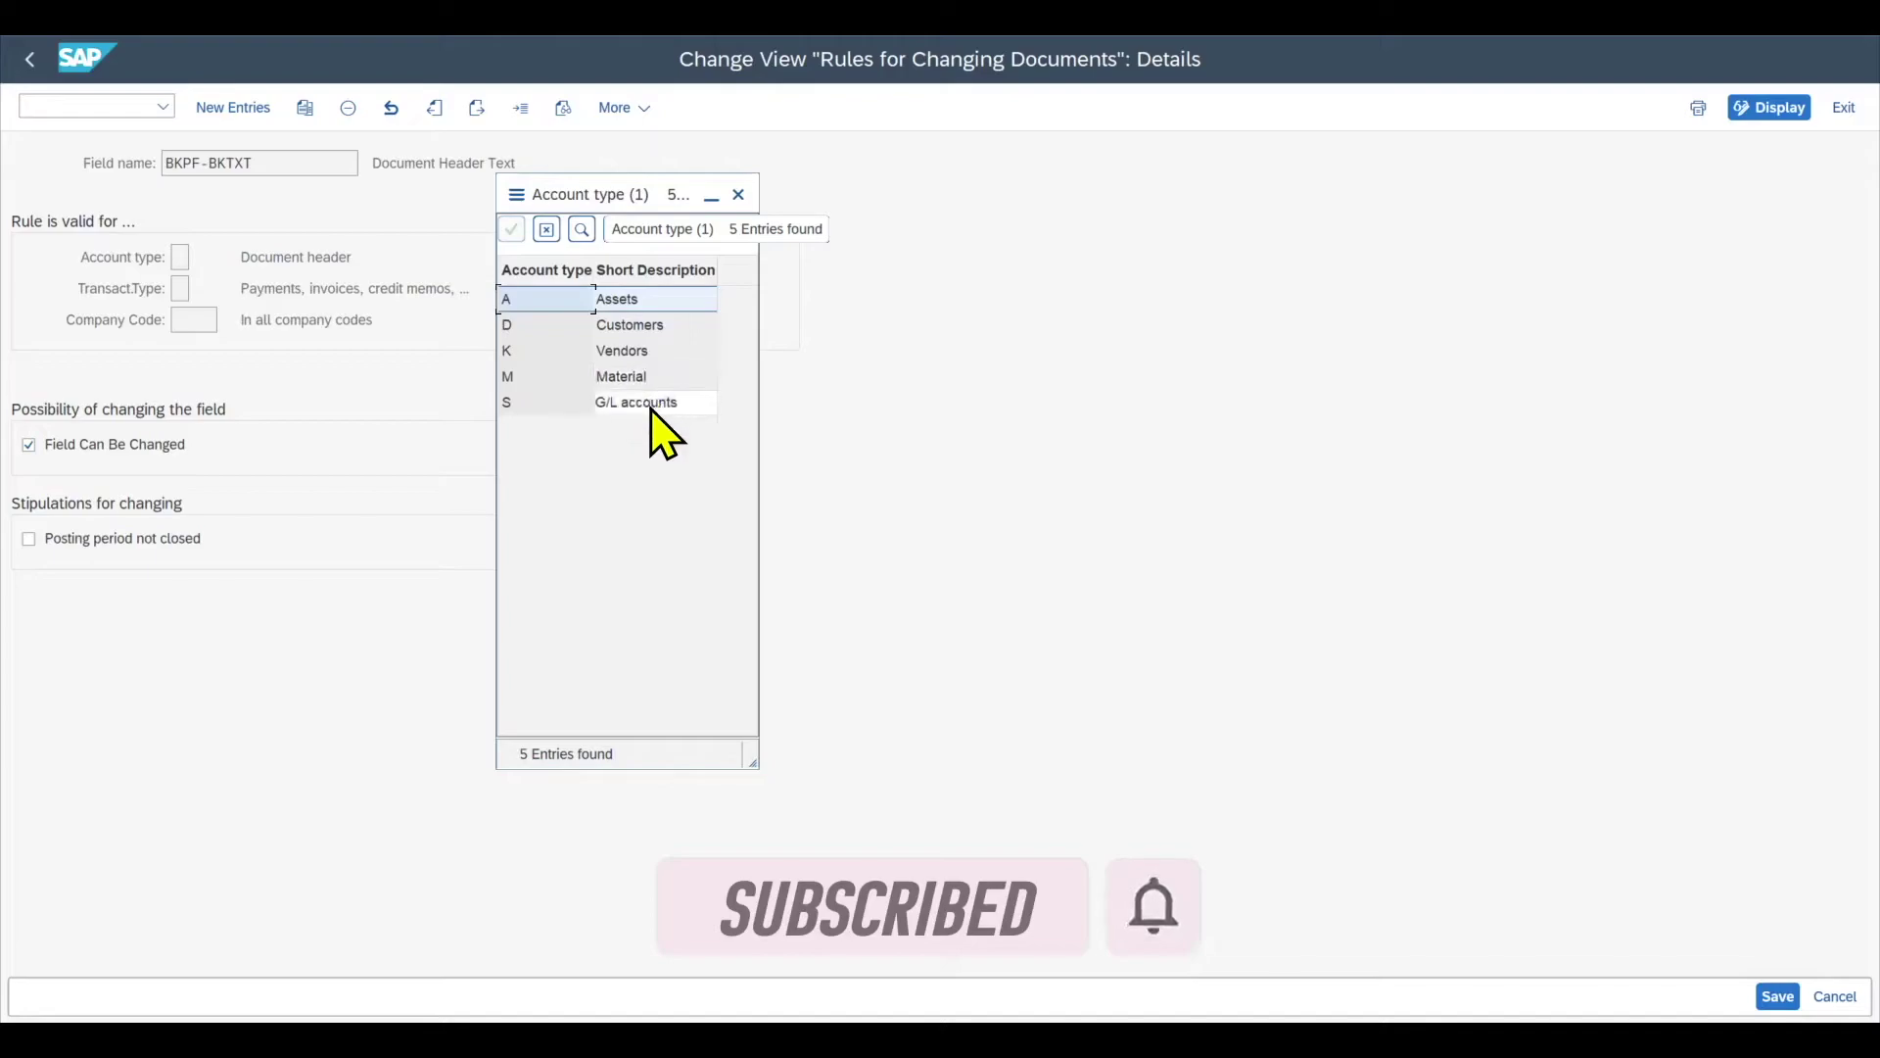
{"action": "left_click", "coordinate": [738, 194]}
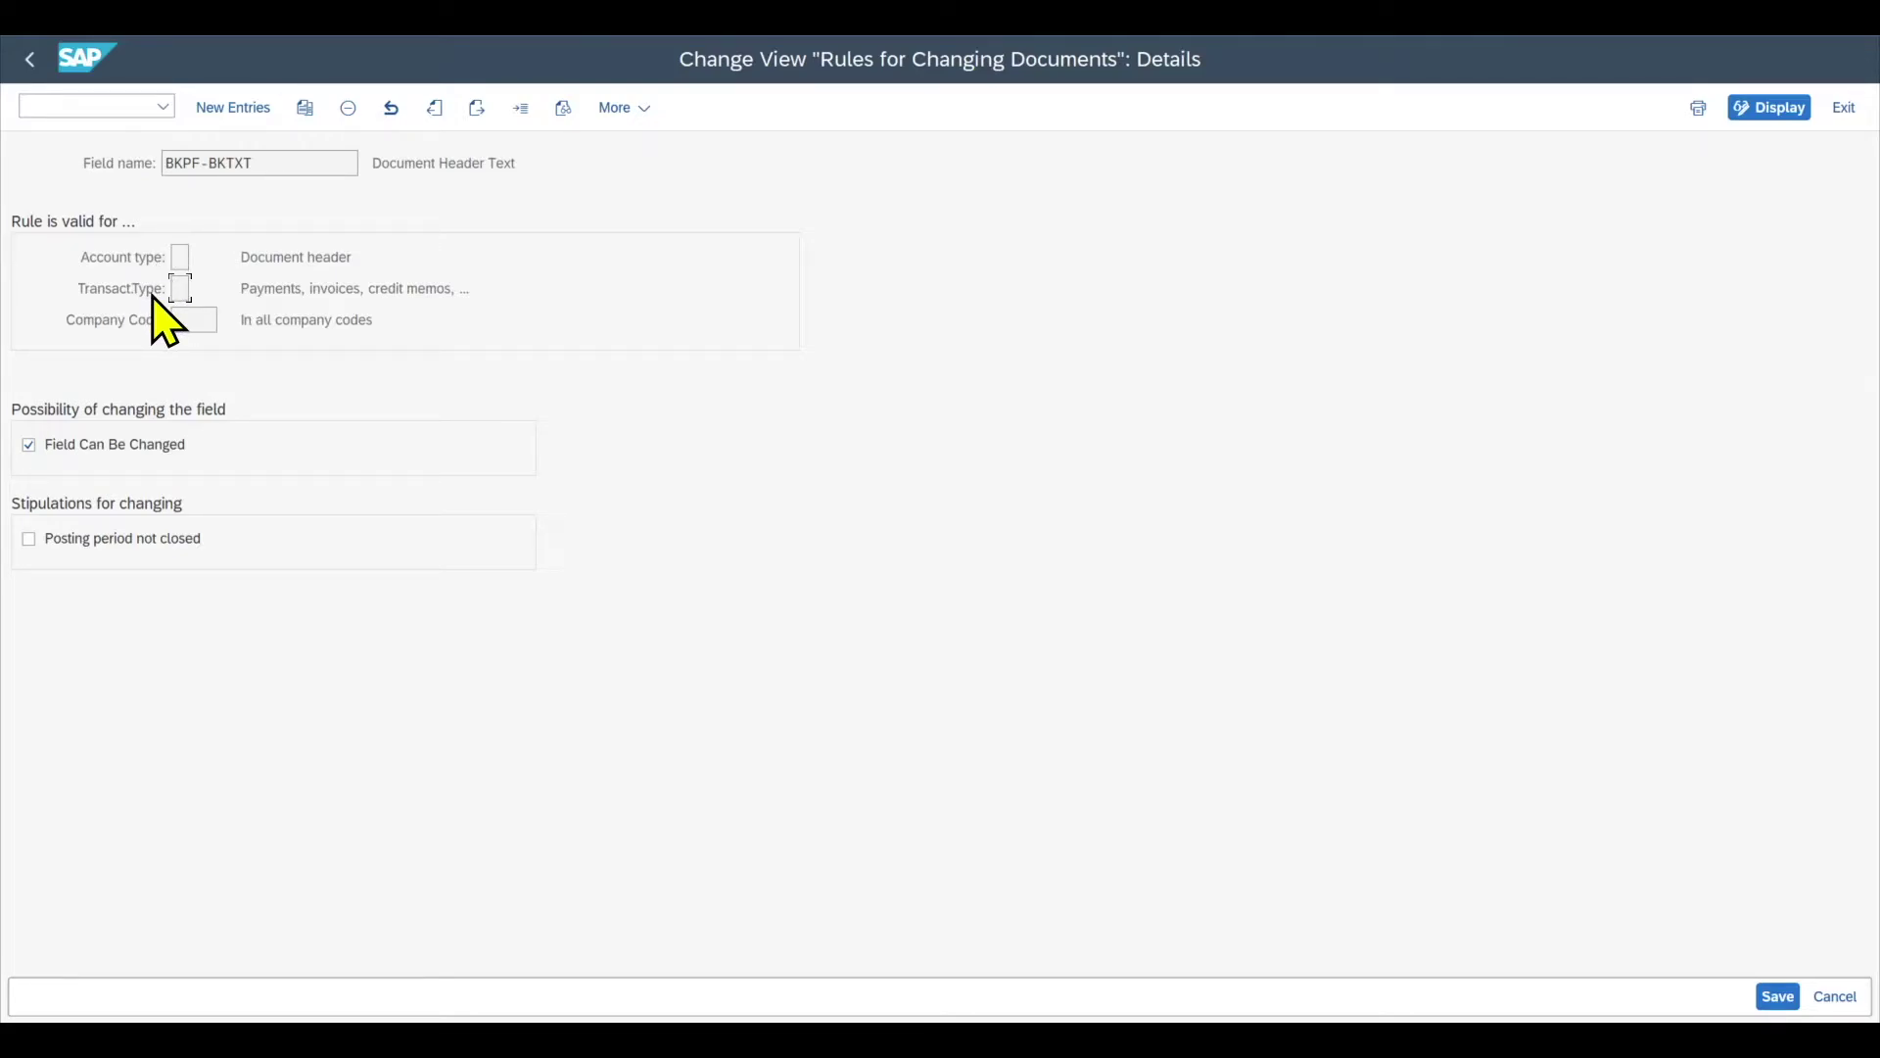
{"action": "key", "text": "Tab"}
Turn off Field Can Be Changed for the Document Header Text field and save the rule.
{"action": "left_click", "coordinate": [146, 626]}
{"action": "left_click", "coordinate": [78, 448]}
{"action": "key", "text": "ctrl+s"}
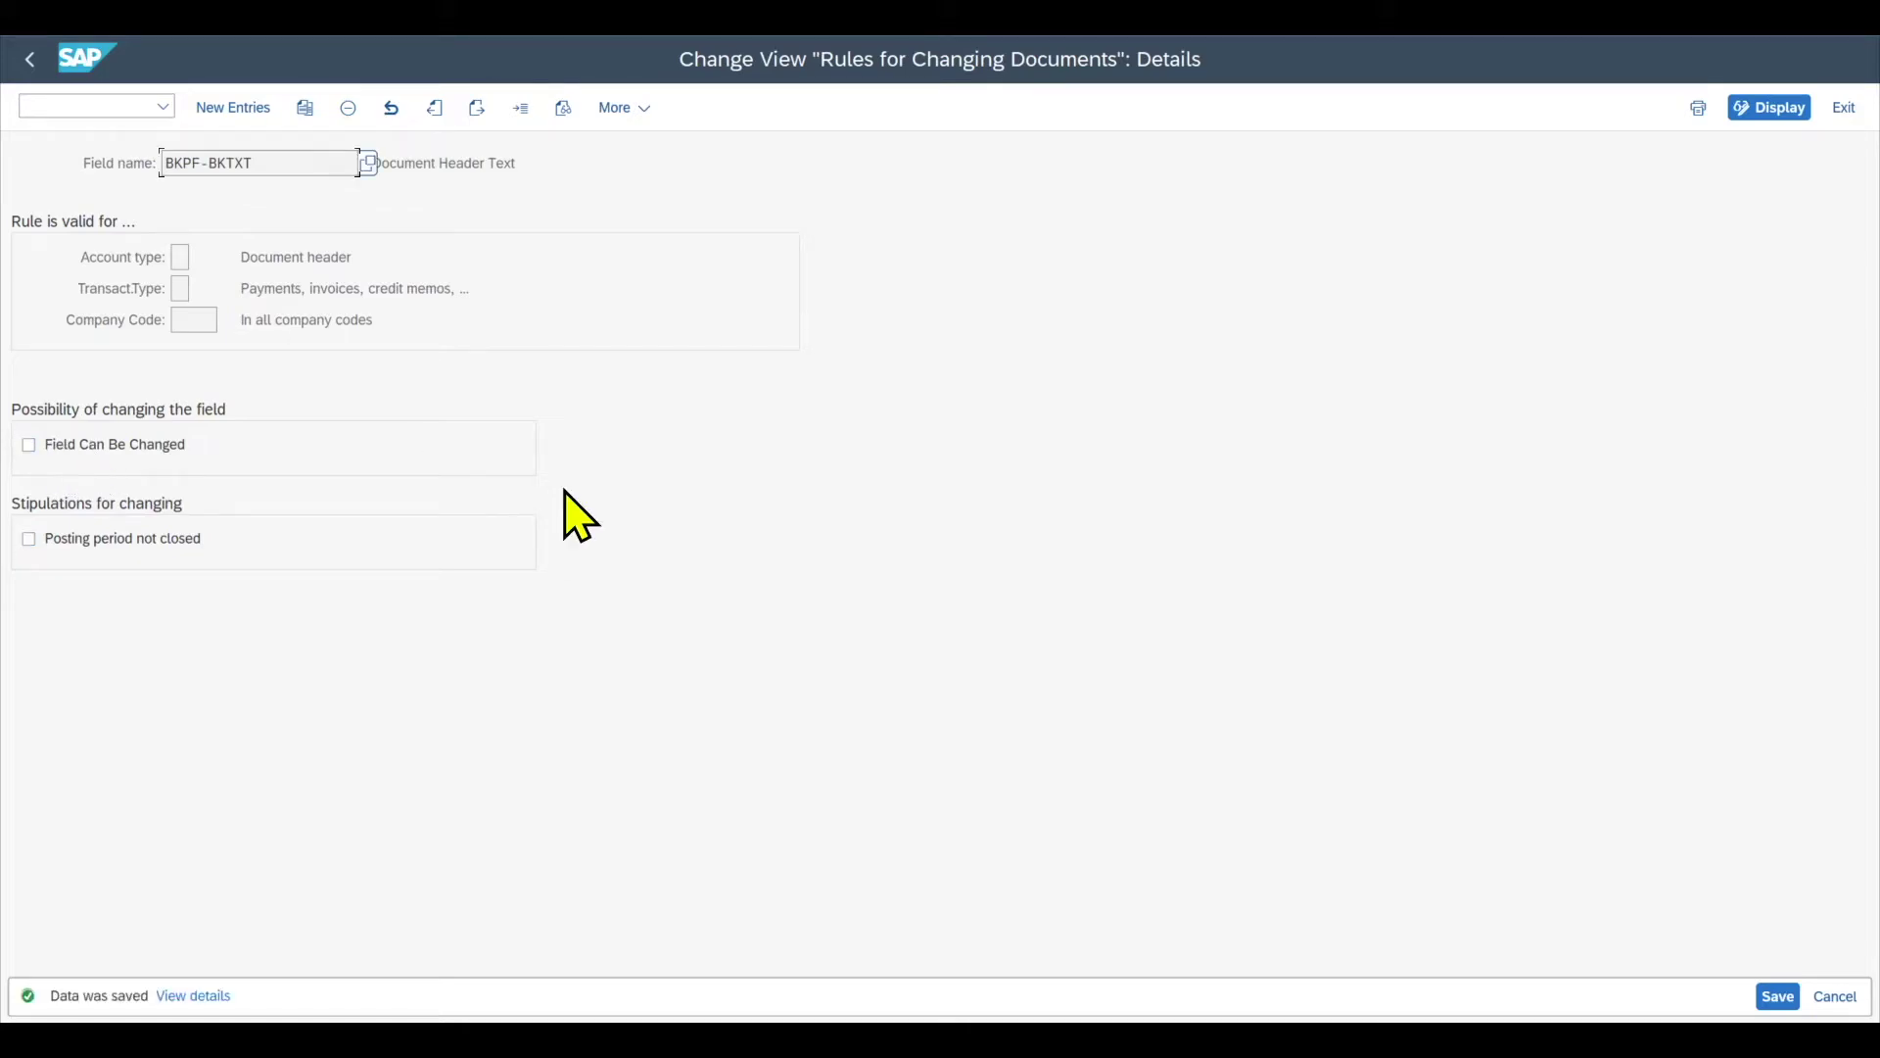
Display the accounting document of company code 1000 in a new session, switch it to change mode and check its document header.
{"action": "left_click", "coordinate": [100, 107]}
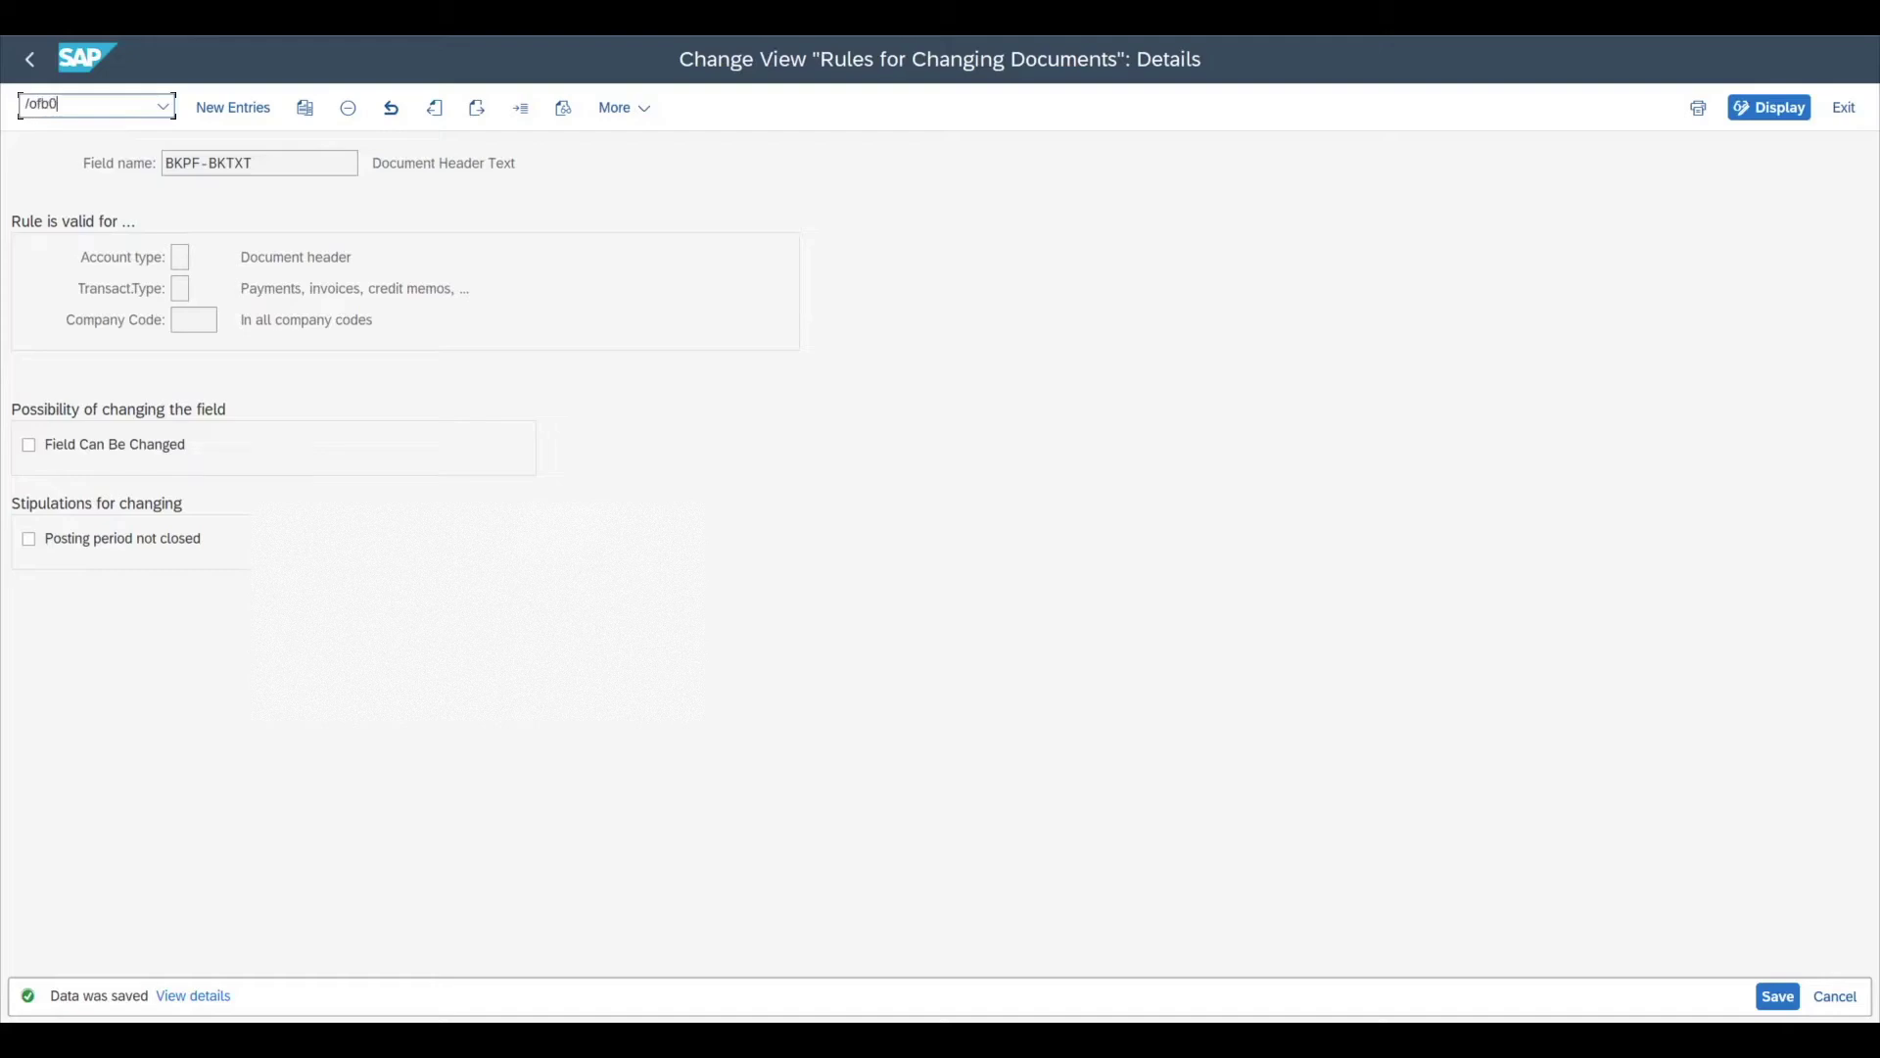
{"action": "key", "text": "Return"}
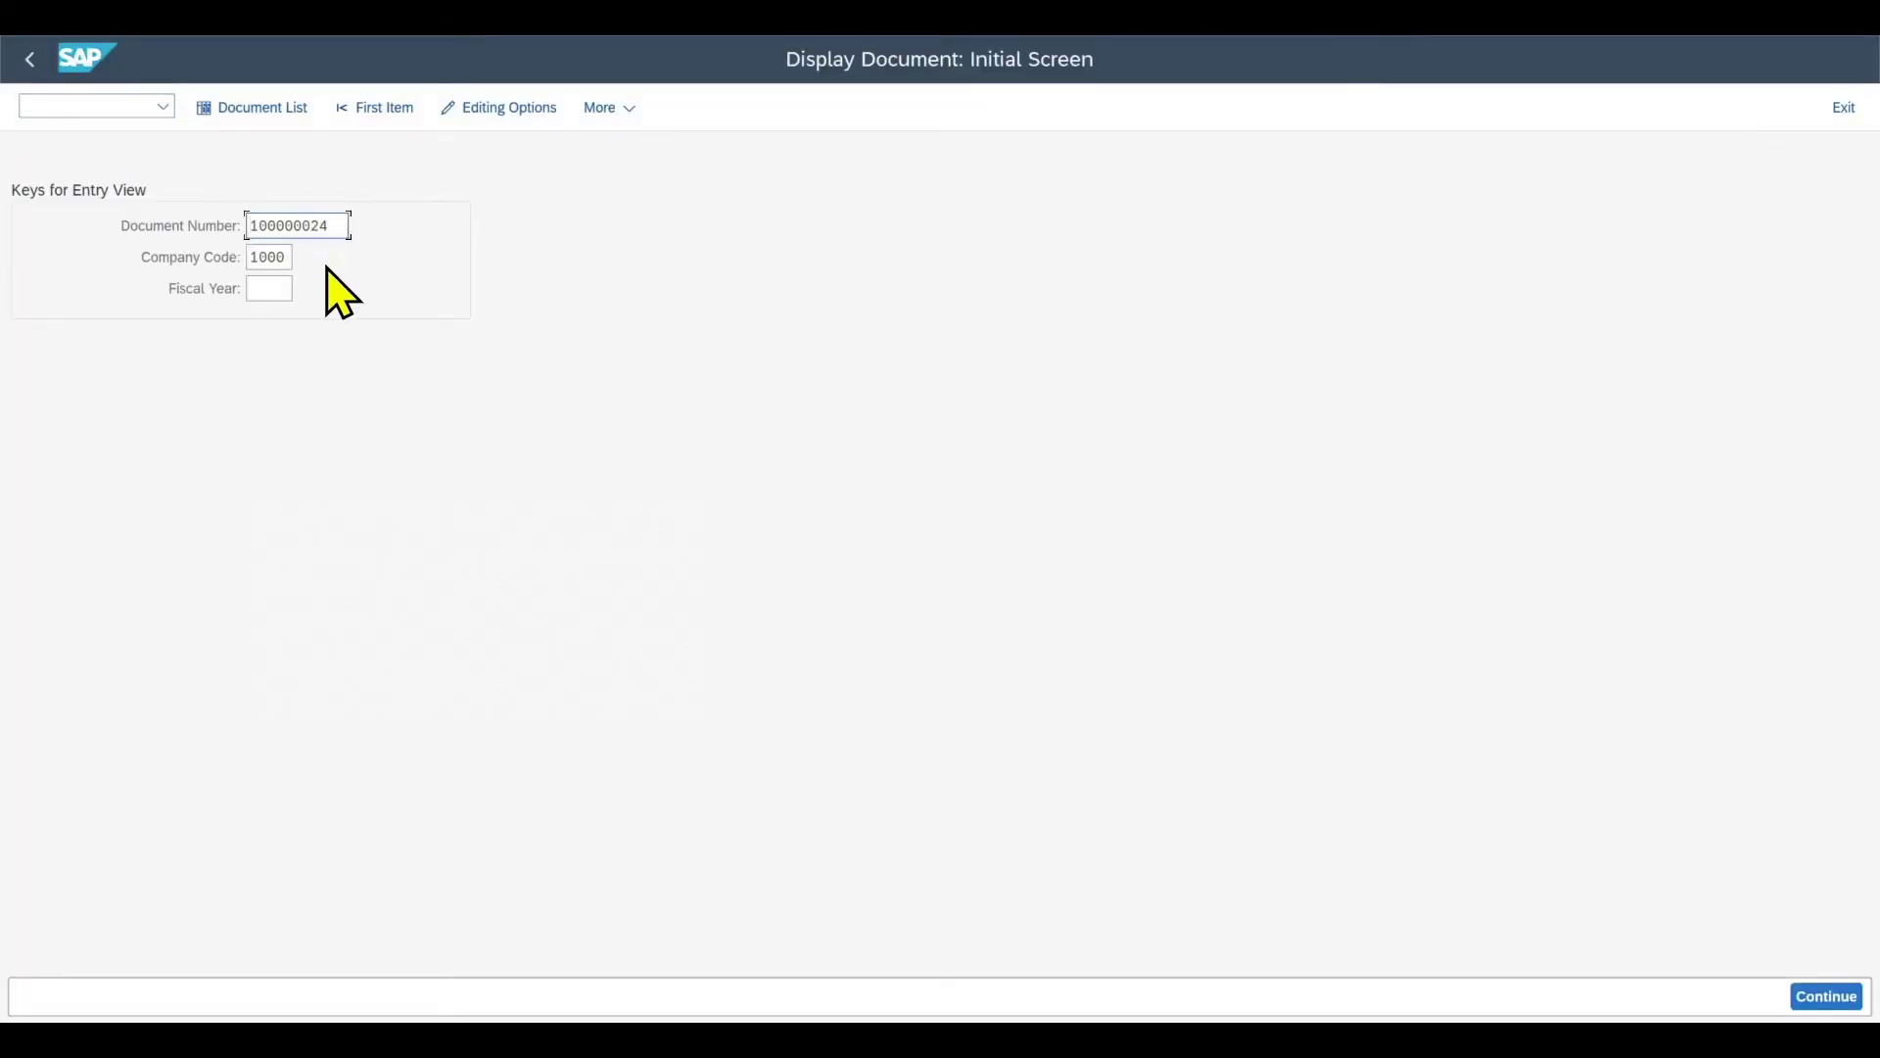
{"action": "key", "text": "Return"}
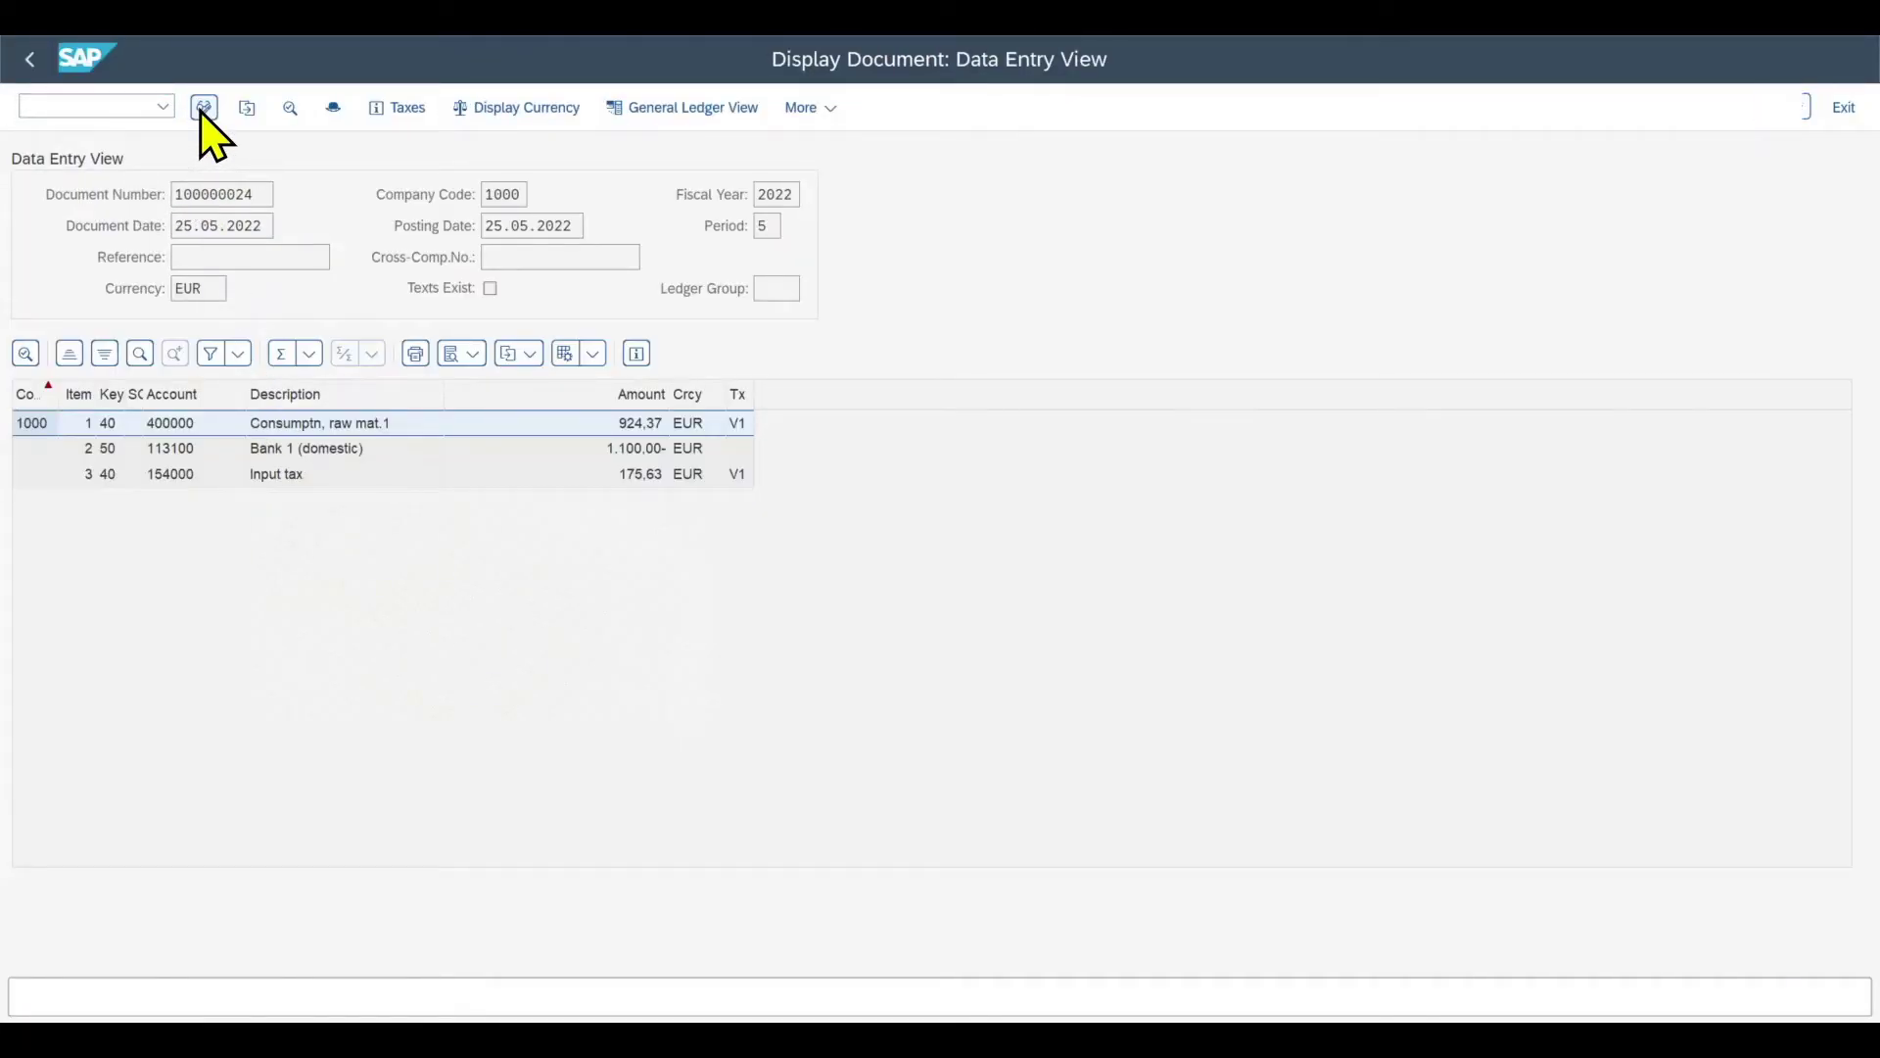
{"action": "left_click", "coordinate": [203, 107]}
{"action": "left_click", "coordinate": [291, 107]}
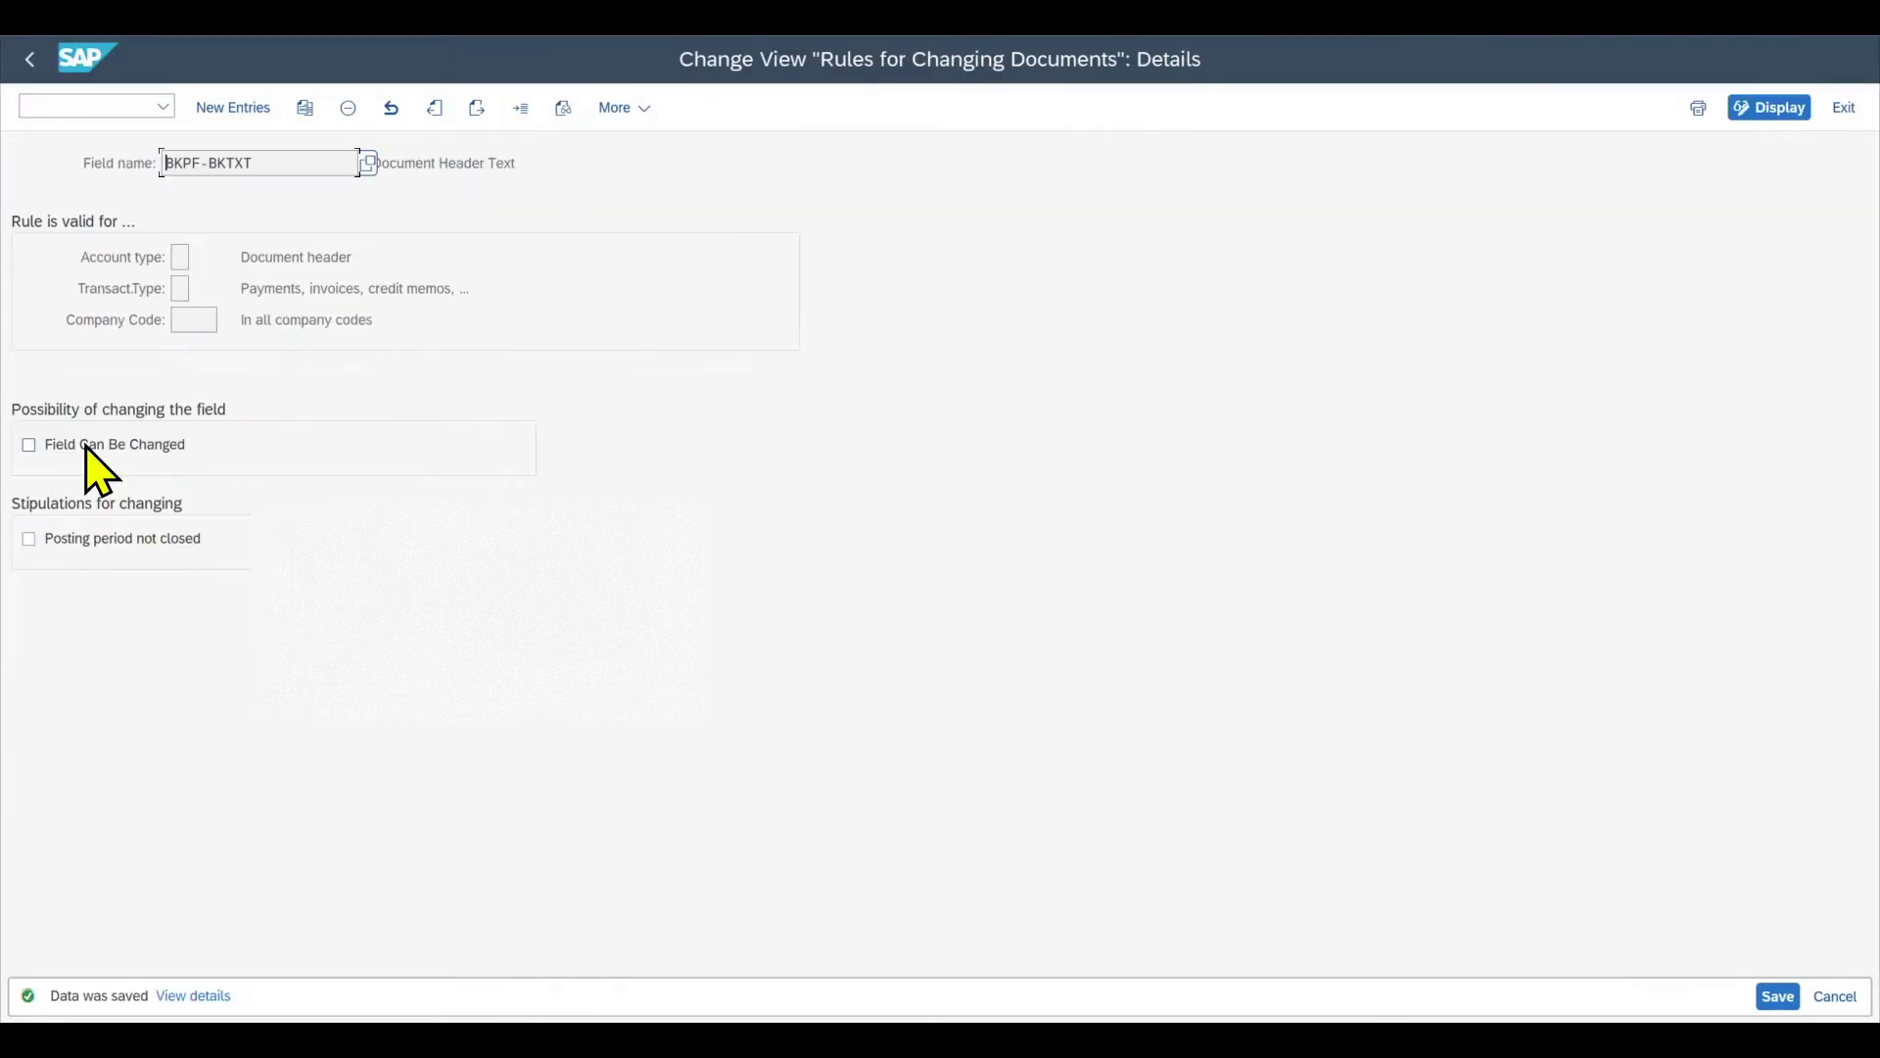
Turn on Field Can Be Changed for BKPF-BKTXT, save the rule, check the document header and return to the implementation guide.
{"action": "left_click", "coordinate": [1776, 997]}
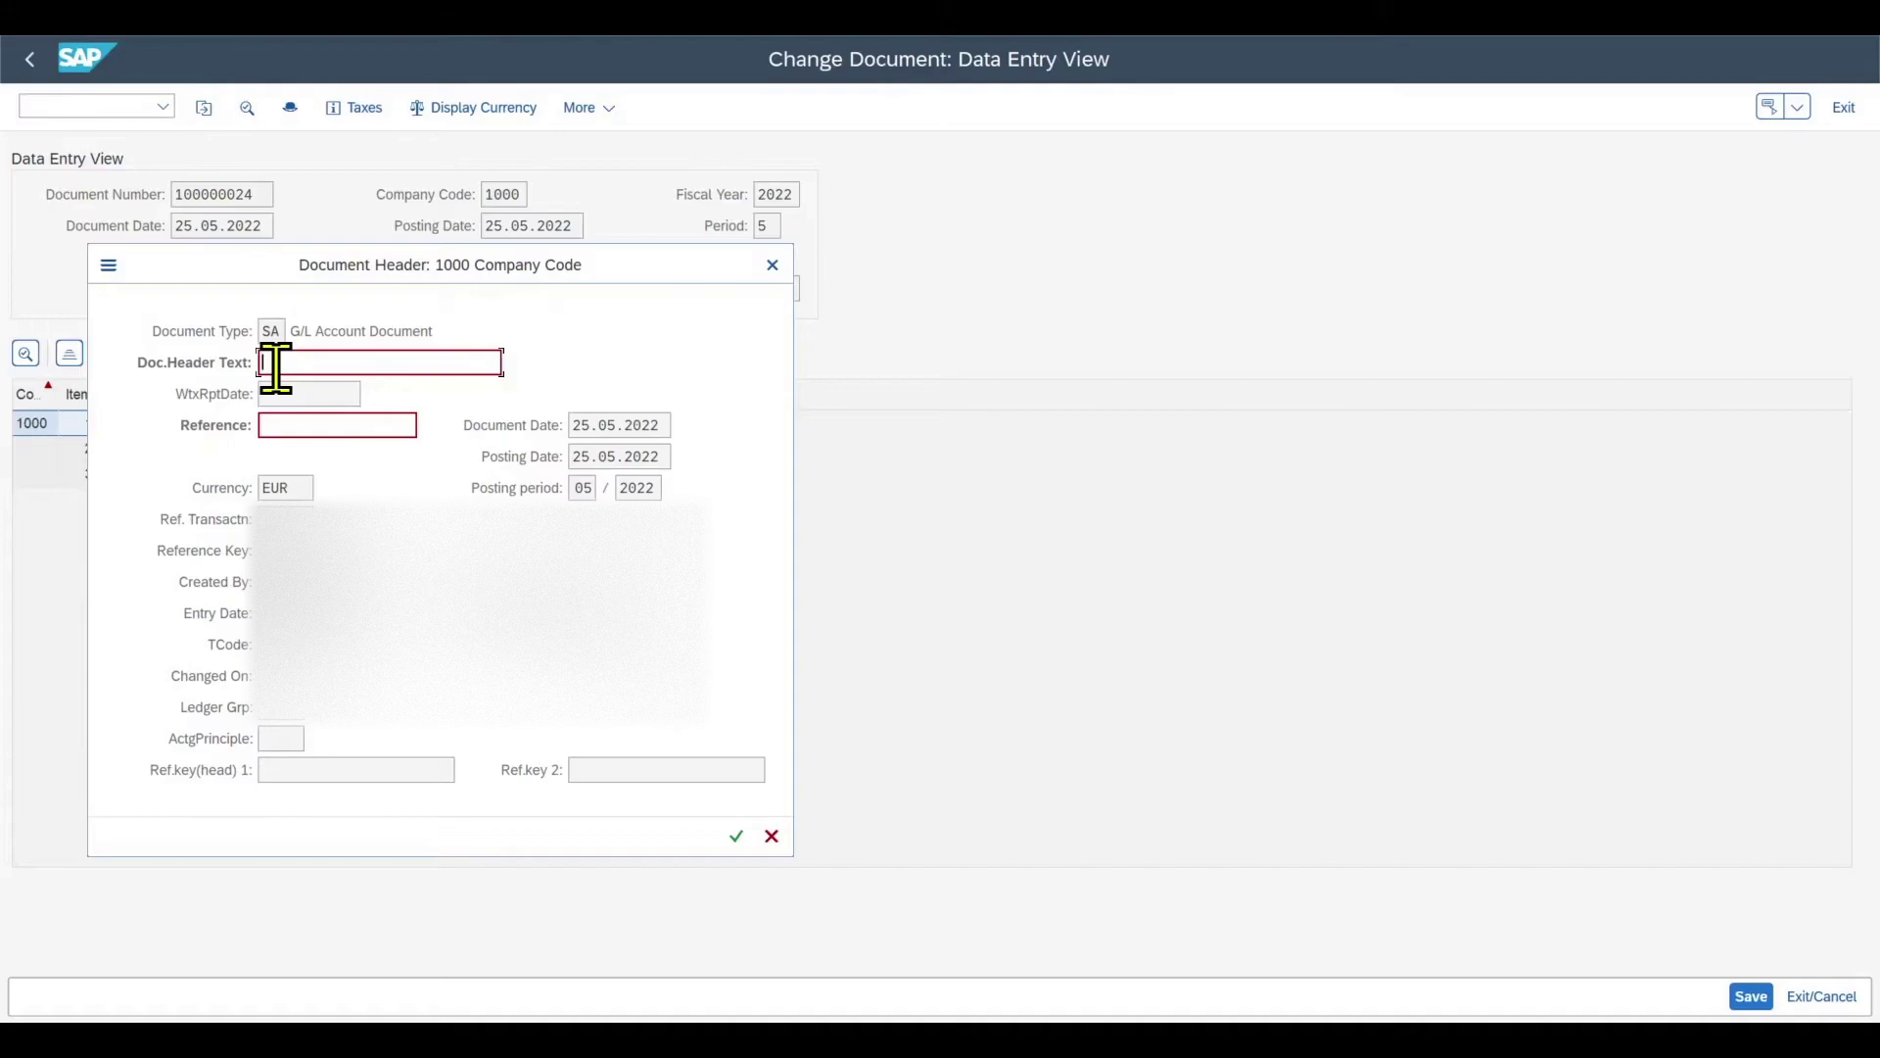
{"action": "left_click", "coordinate": [773, 265]}
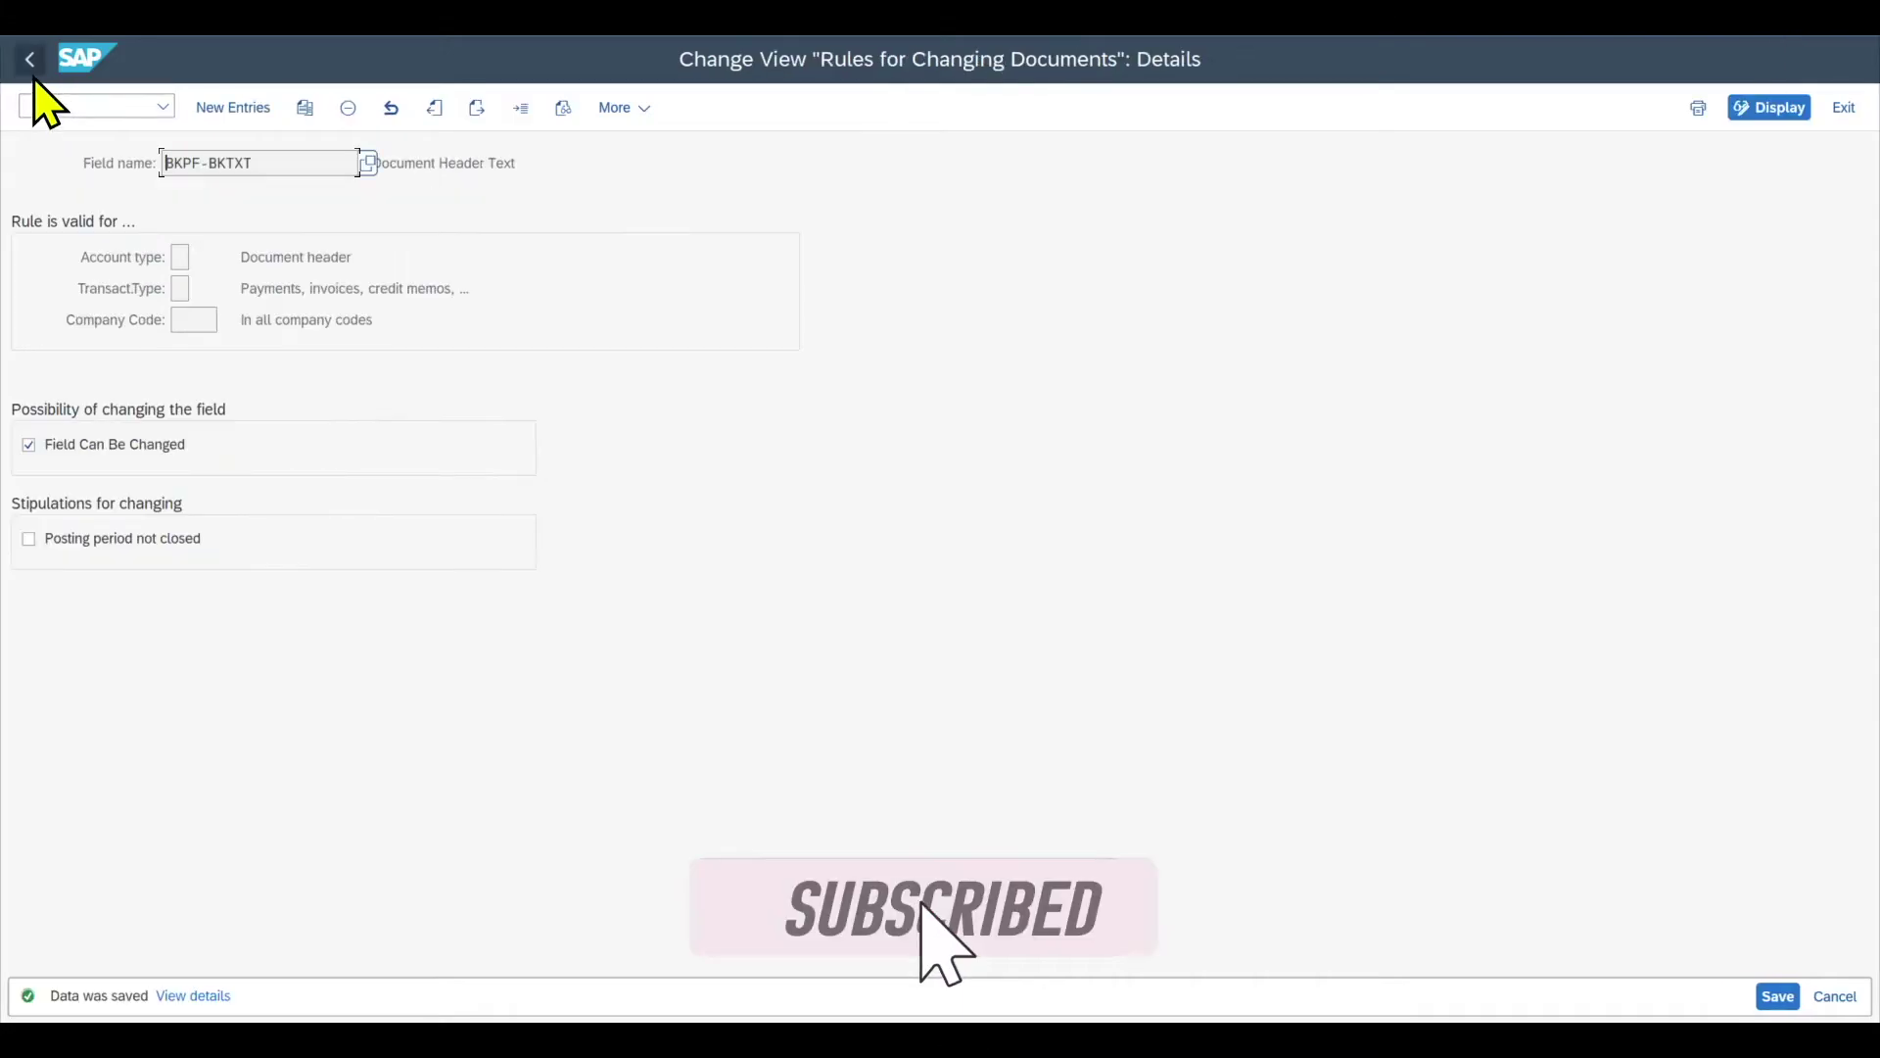
{"action": "left_click", "coordinate": [32, 68]}
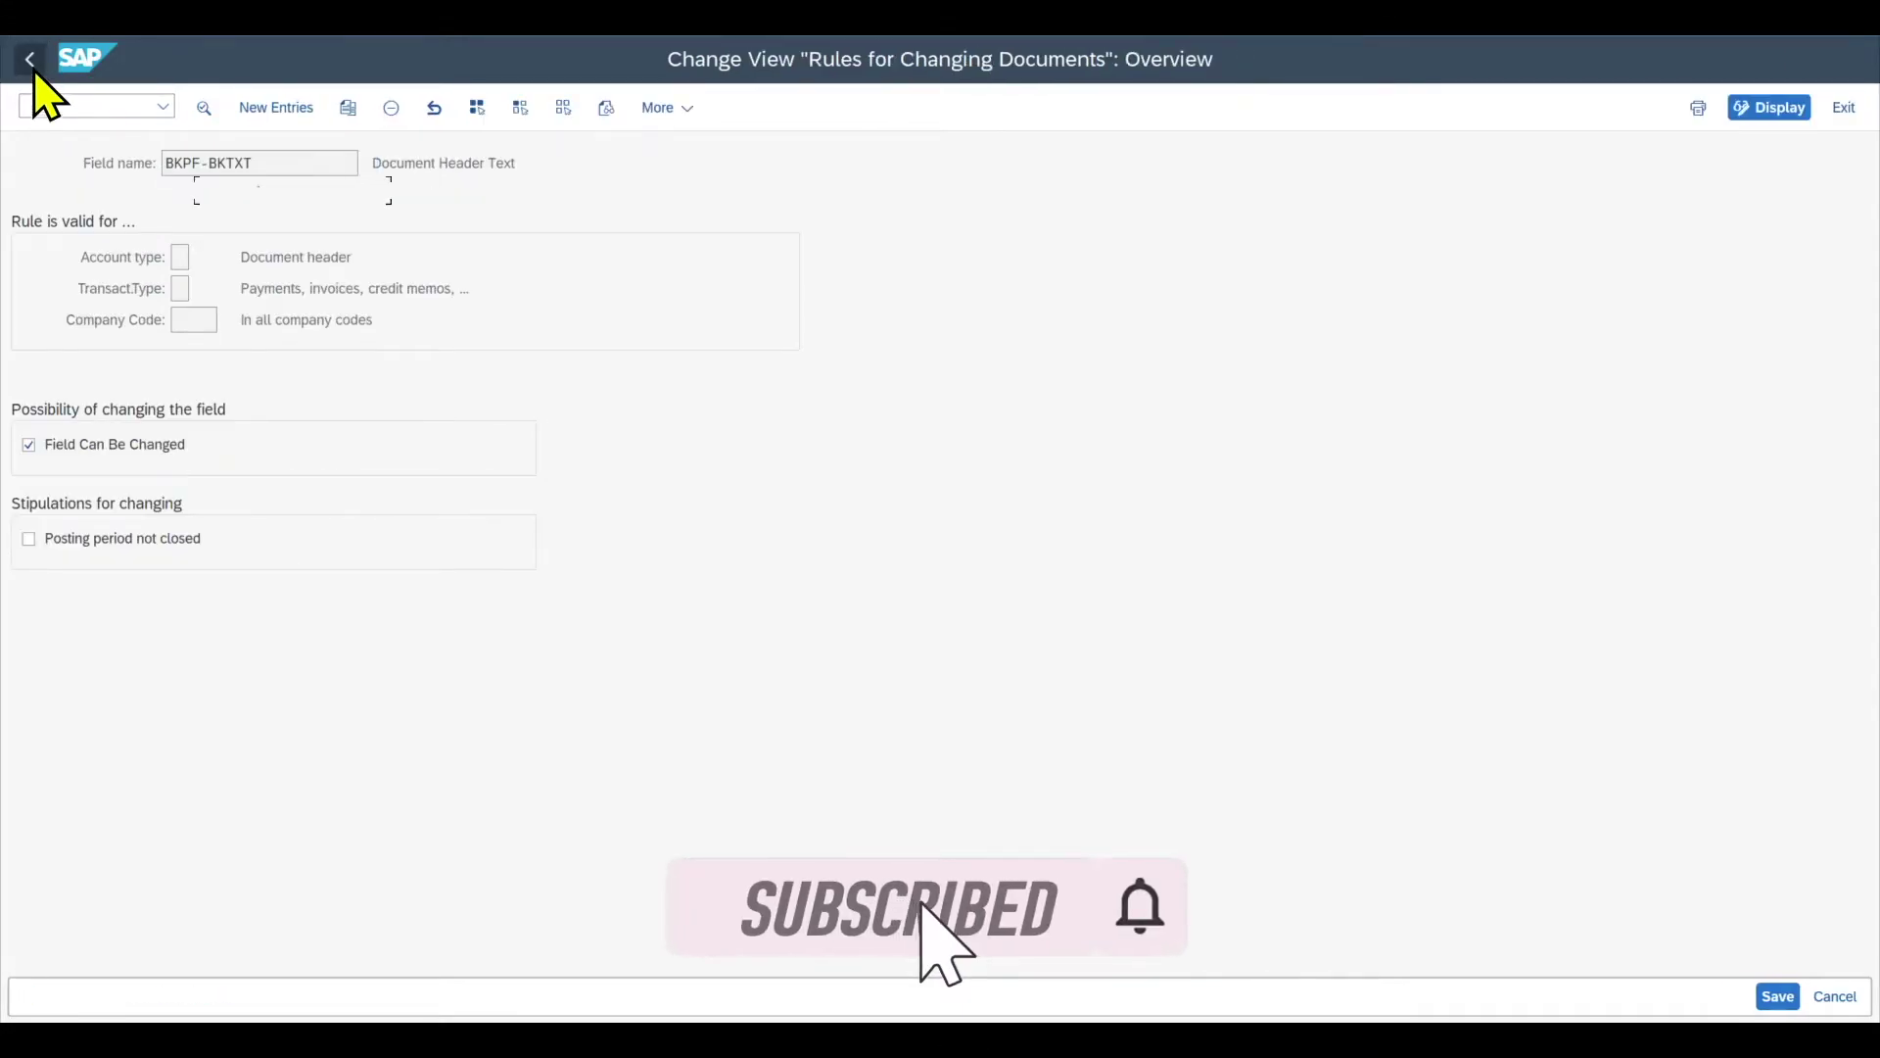
{"action": "left_click", "coordinate": [32, 69]}
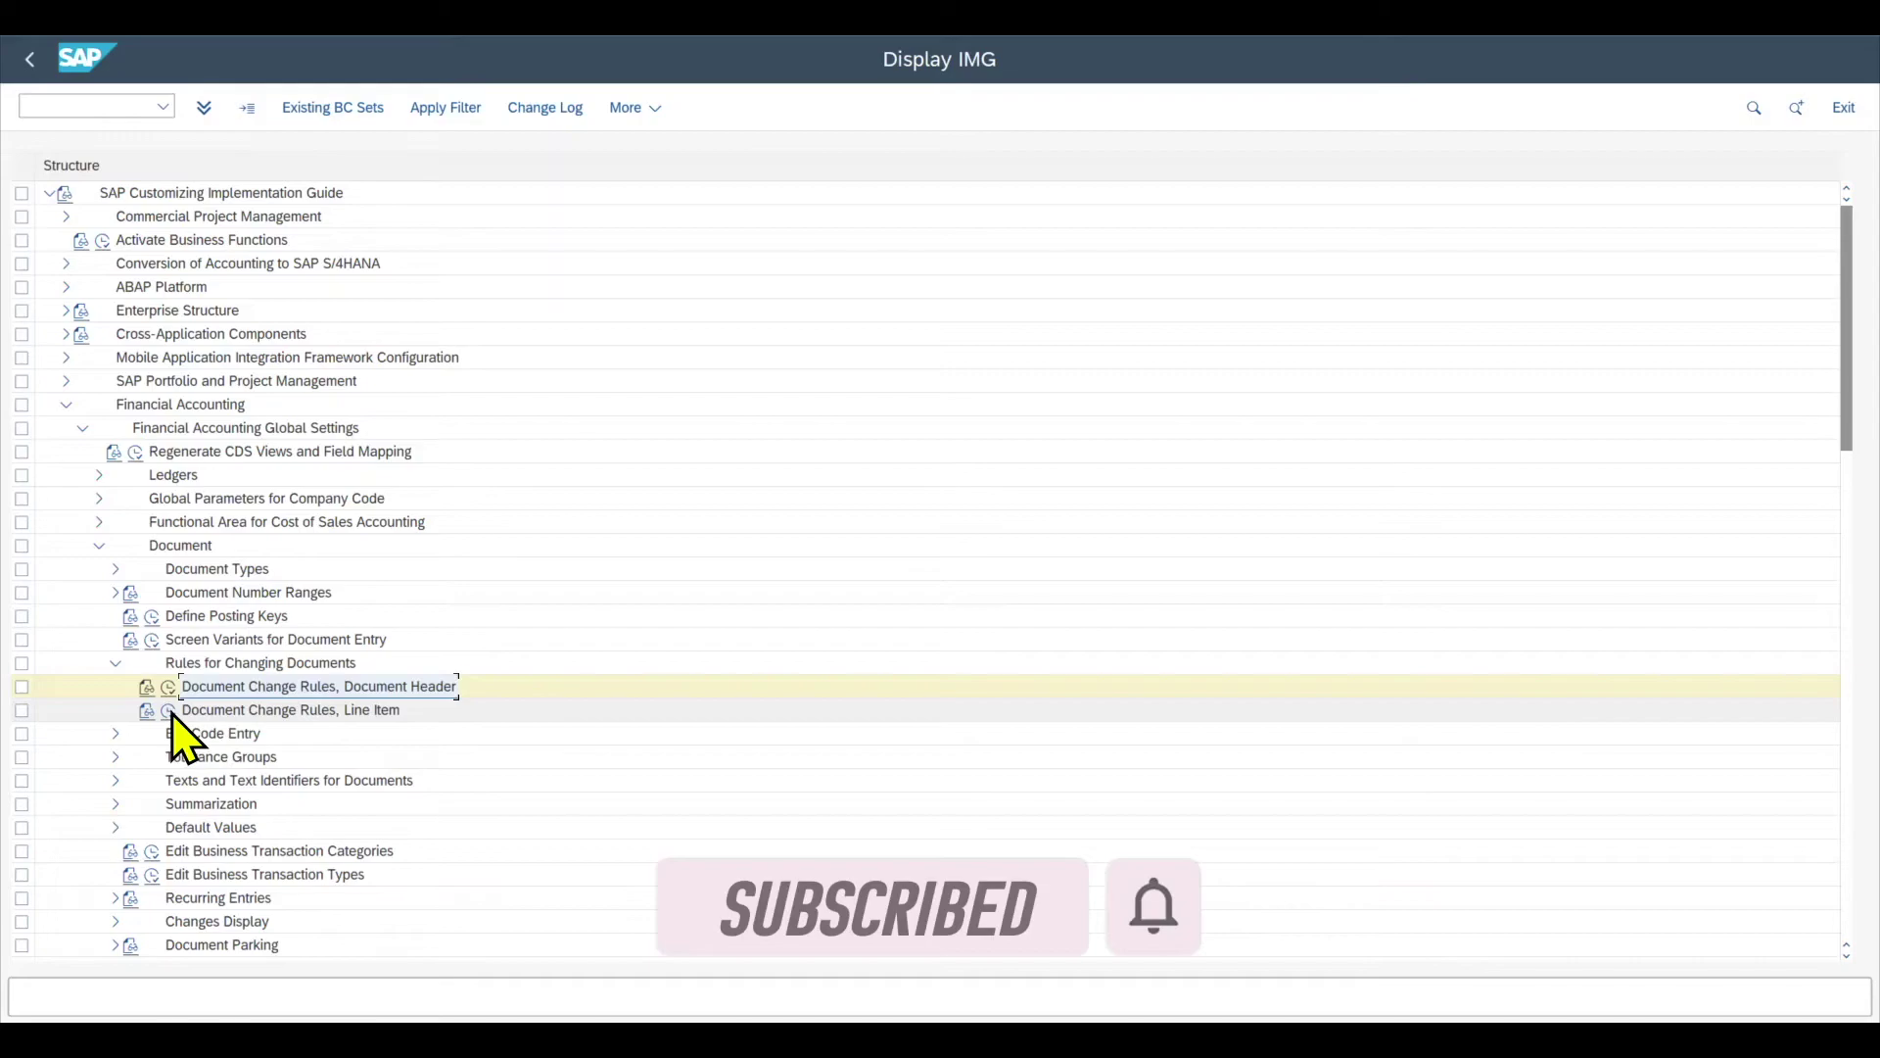
Open the BSEG-ZTERM rule for account type D in Document Change Rules, Line Item, and review its stipulations for changing.
{"action": "left_click", "coordinate": [173, 717]}
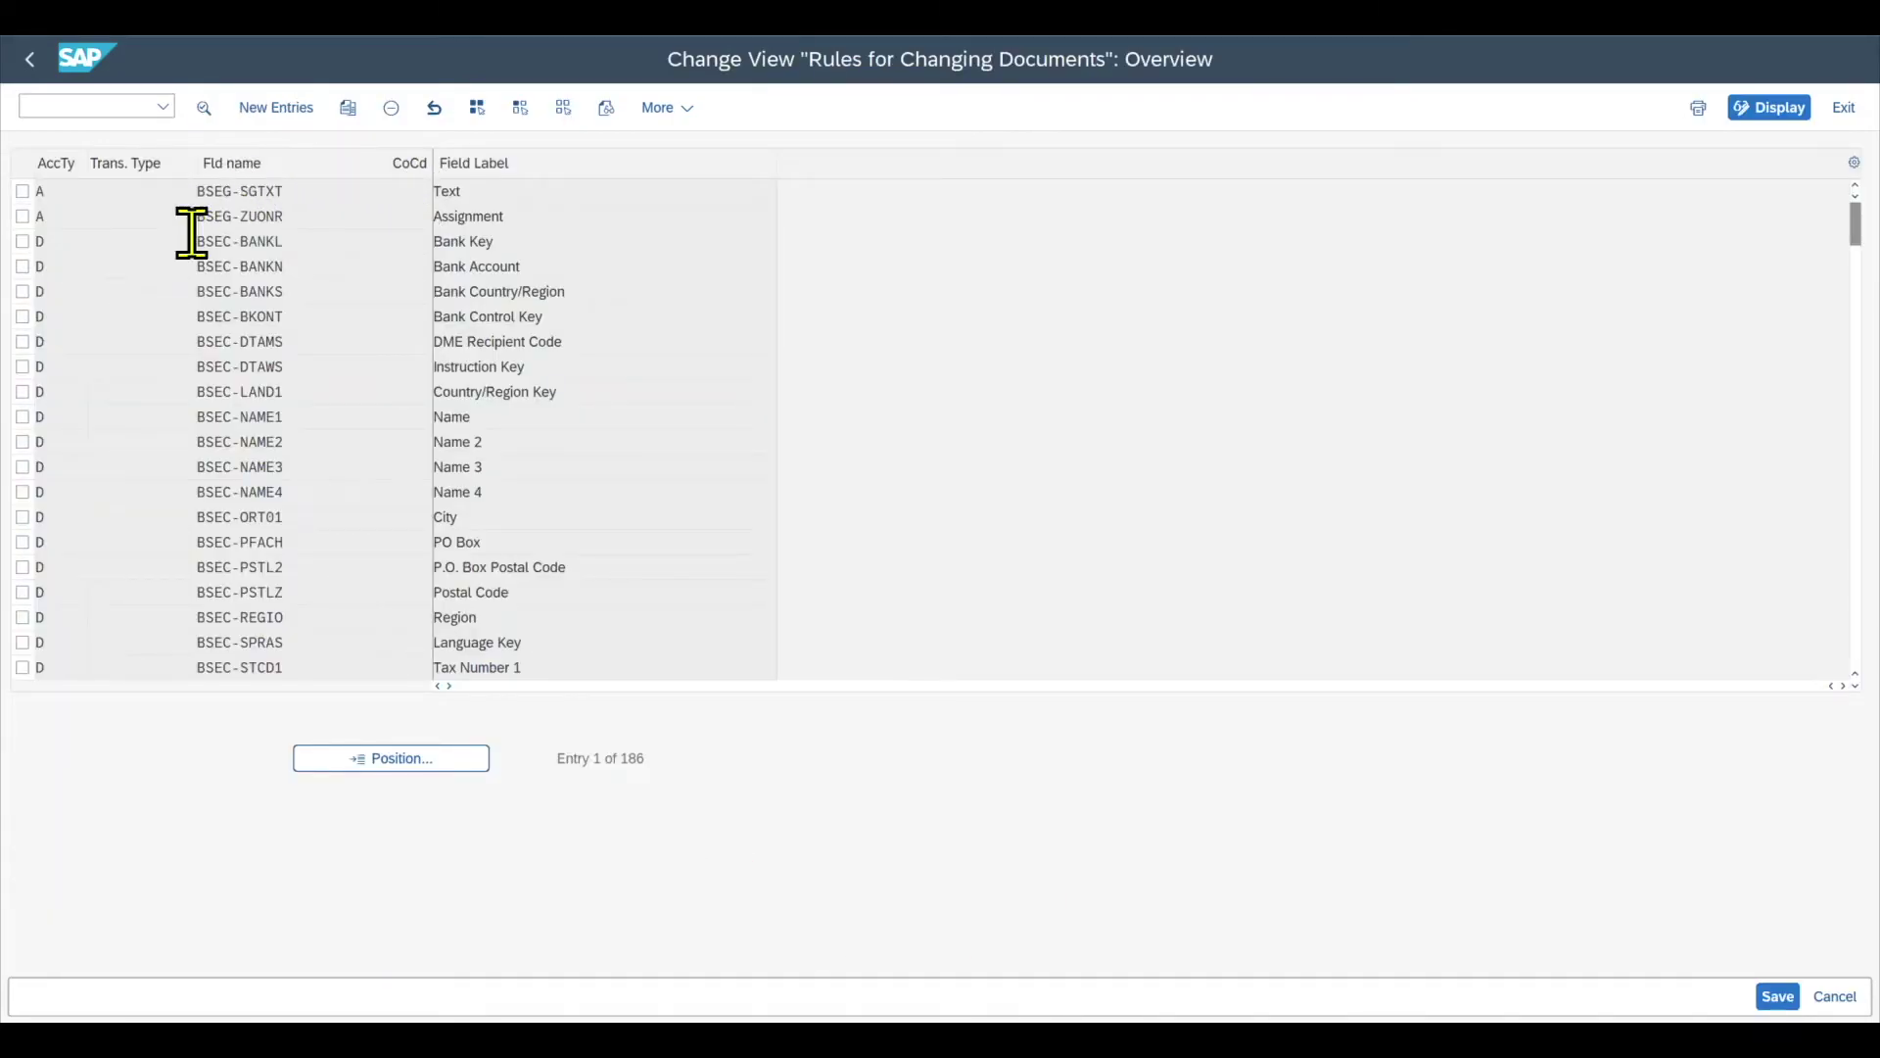
{"action": "scroll", "coordinate": [275, 382], "scroll_direction": "down", "scroll_amount": 14}
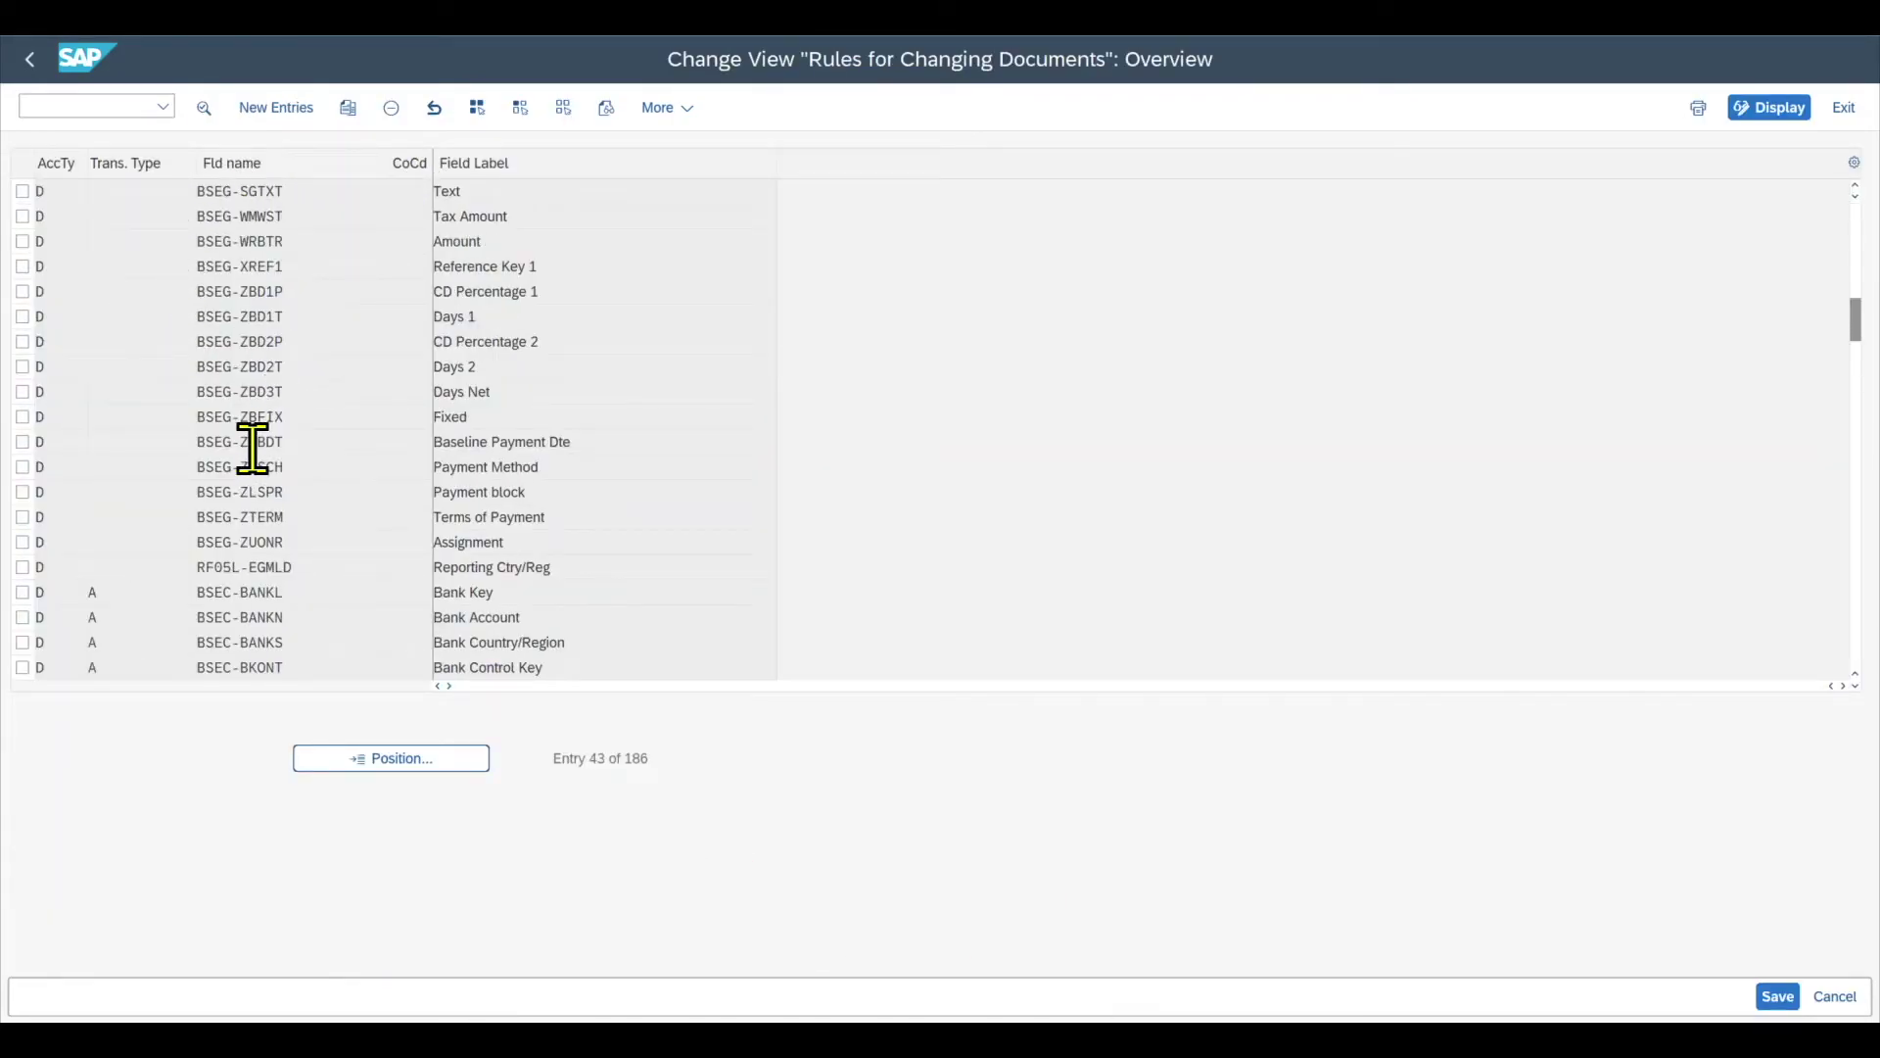
{"action": "double_click", "coordinate": [248, 516]}
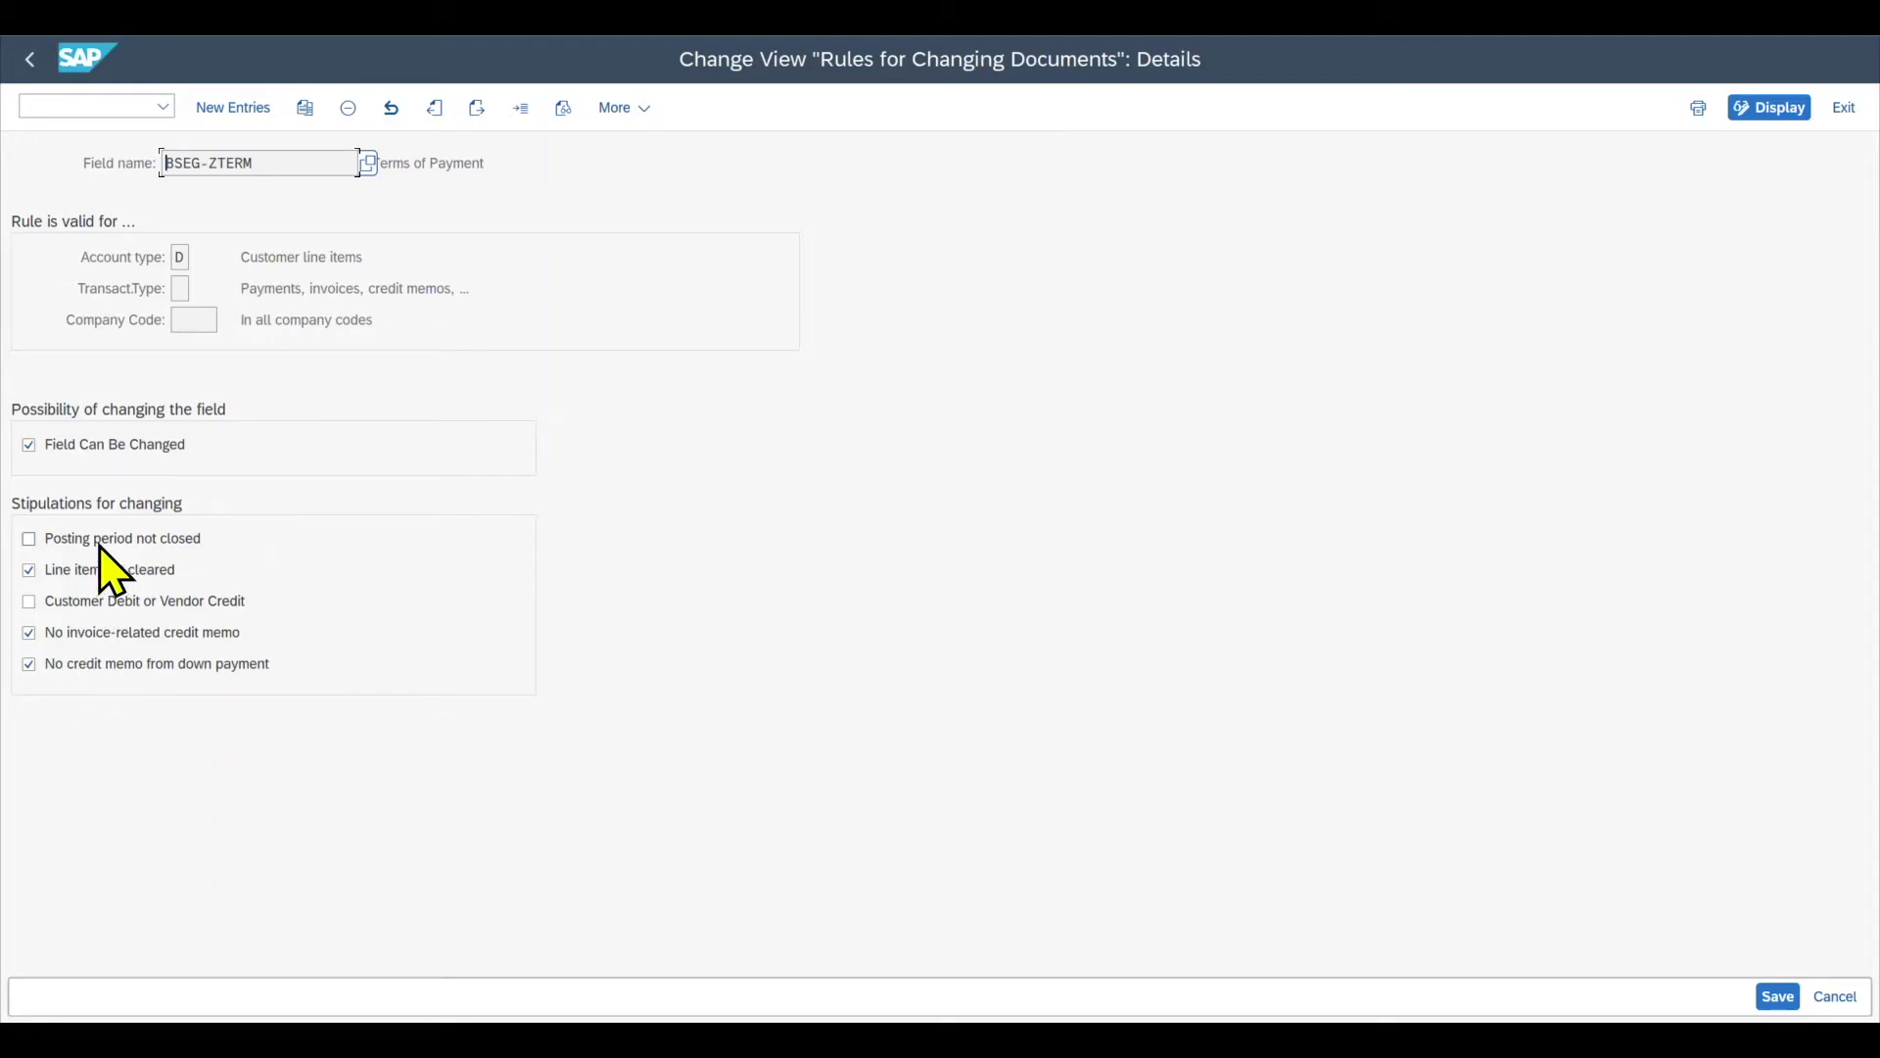
{"action": "left_click", "coordinate": [164, 542]}
{"action": "left_click_drag", "start_coordinate": [284, 167], "coordinate": [105, 160]}
{"action": "left_click", "coordinate": [196, 632]}
{"action": "left_click", "coordinate": [171, 674]}
{"action": "double_click", "coordinate": [260, 162]}
Go to the ABAP Editor and execute the program RFBABL00.
{"action": "left_click", "coordinate": [126, 104]}
{"action": "type", "text": "/nfb02"}
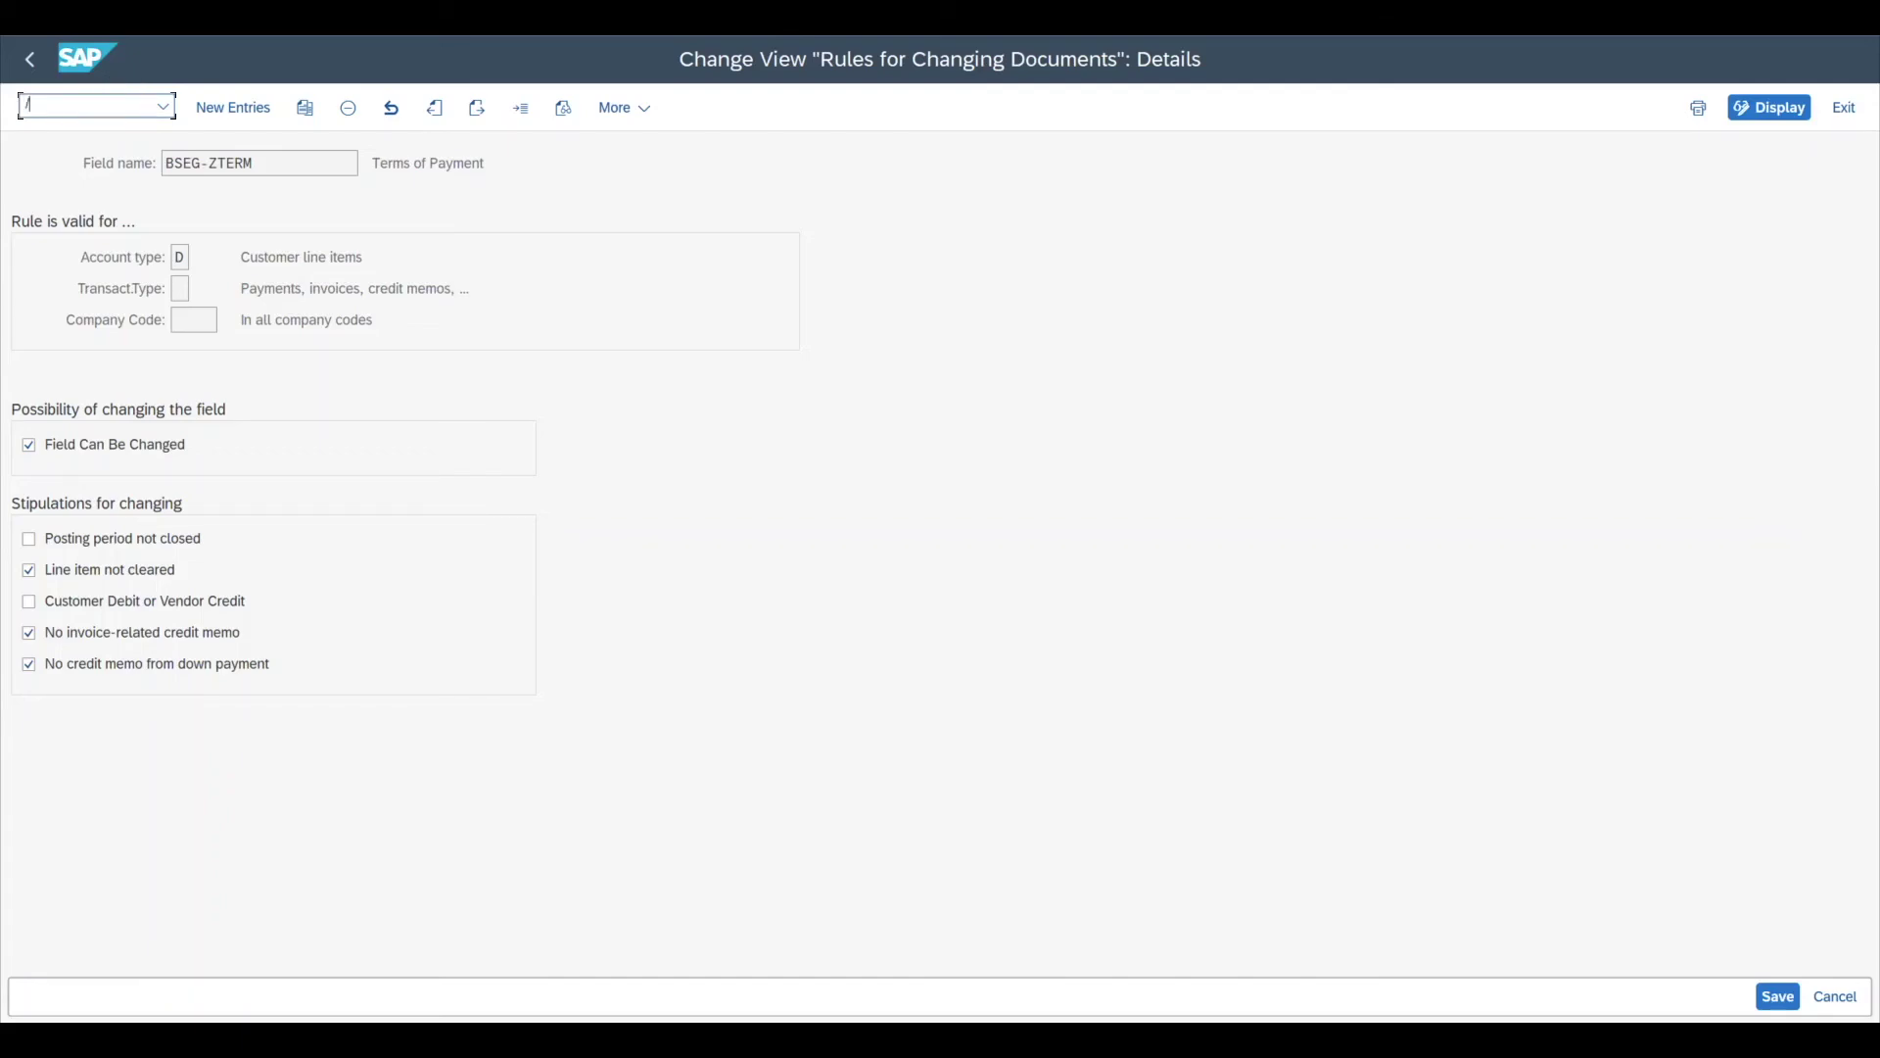
{"action": "key", "text": "Return"}
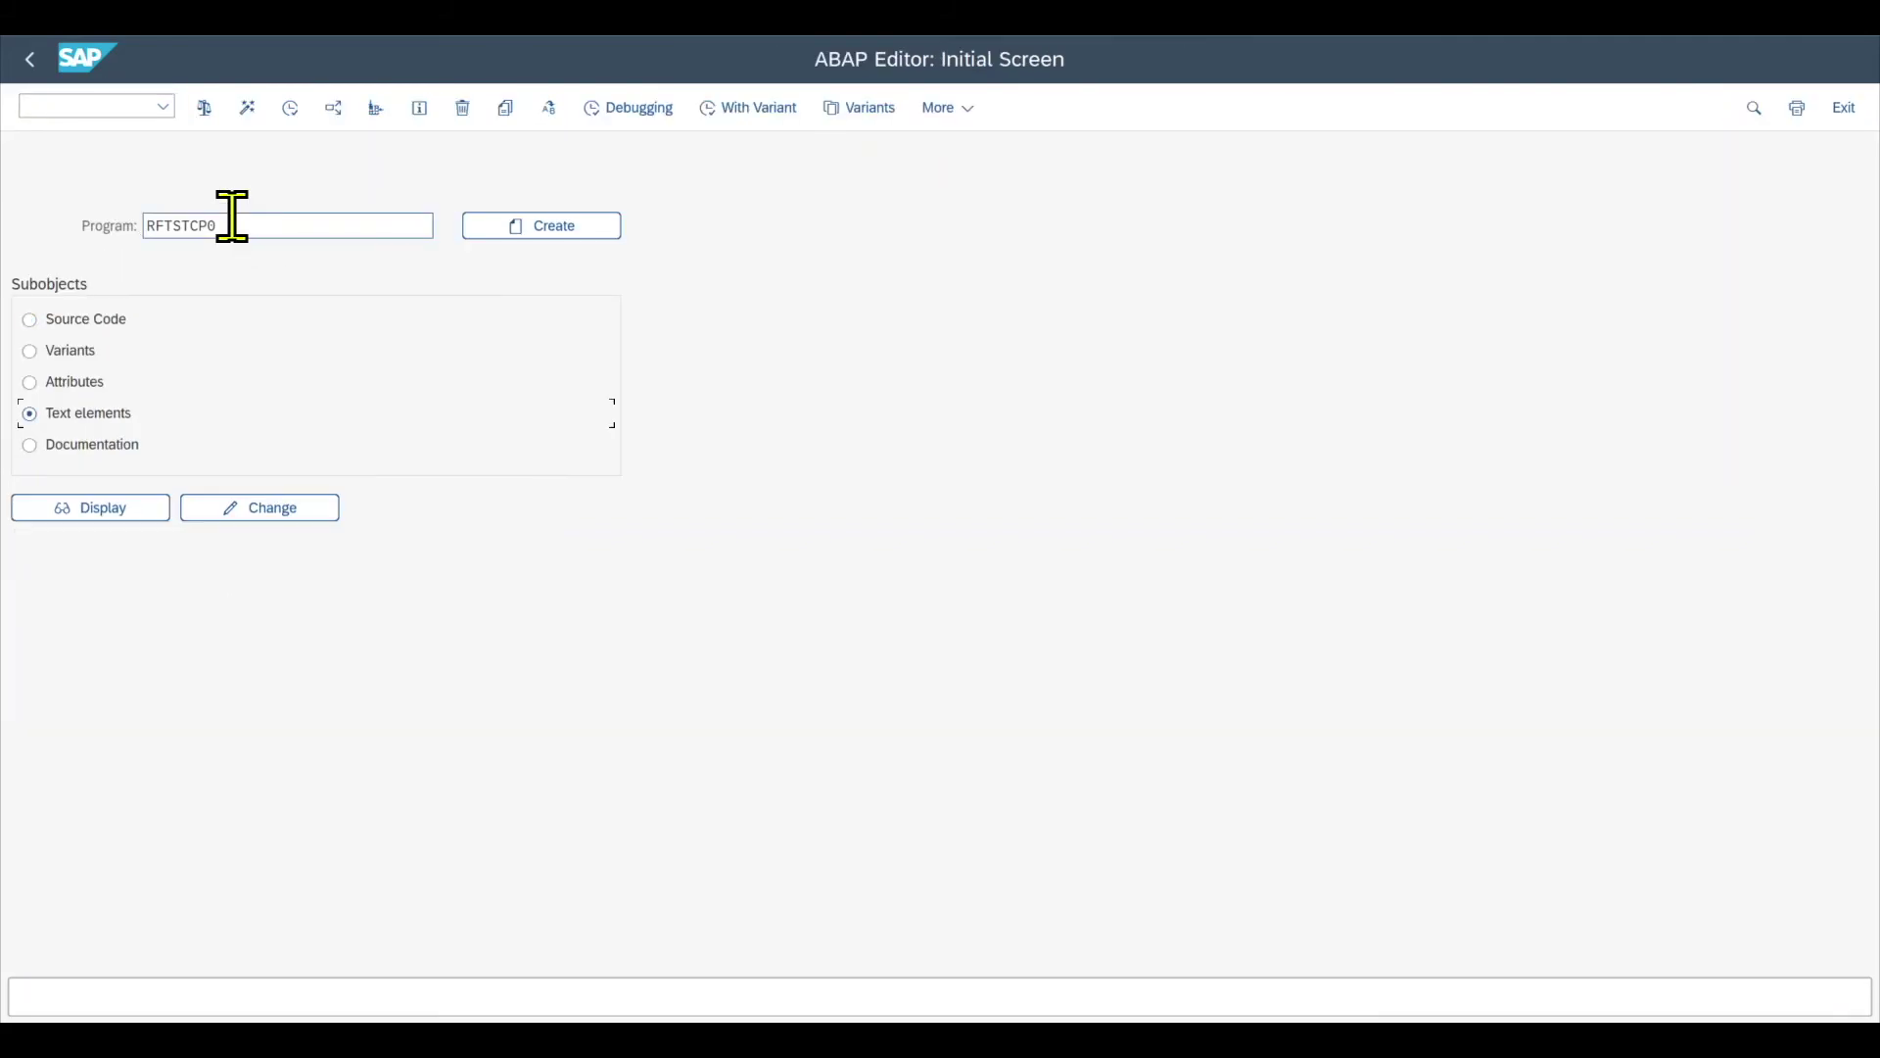
{"action": "left_click_drag", "start_coordinate": [244, 231], "coordinate": [92, 245]}
{"action": "type", "text": "RFBABL00"}
{"action": "left_click", "coordinate": [290, 107]}
Run the changed documents report for company code 1000 with the Changed on range open at the start and ending 07.02.2023.
{"action": "type", "text": "1000"}
{"action": "left_click_drag", "start_coordinate": [426, 570], "coordinate": [197, 559]}
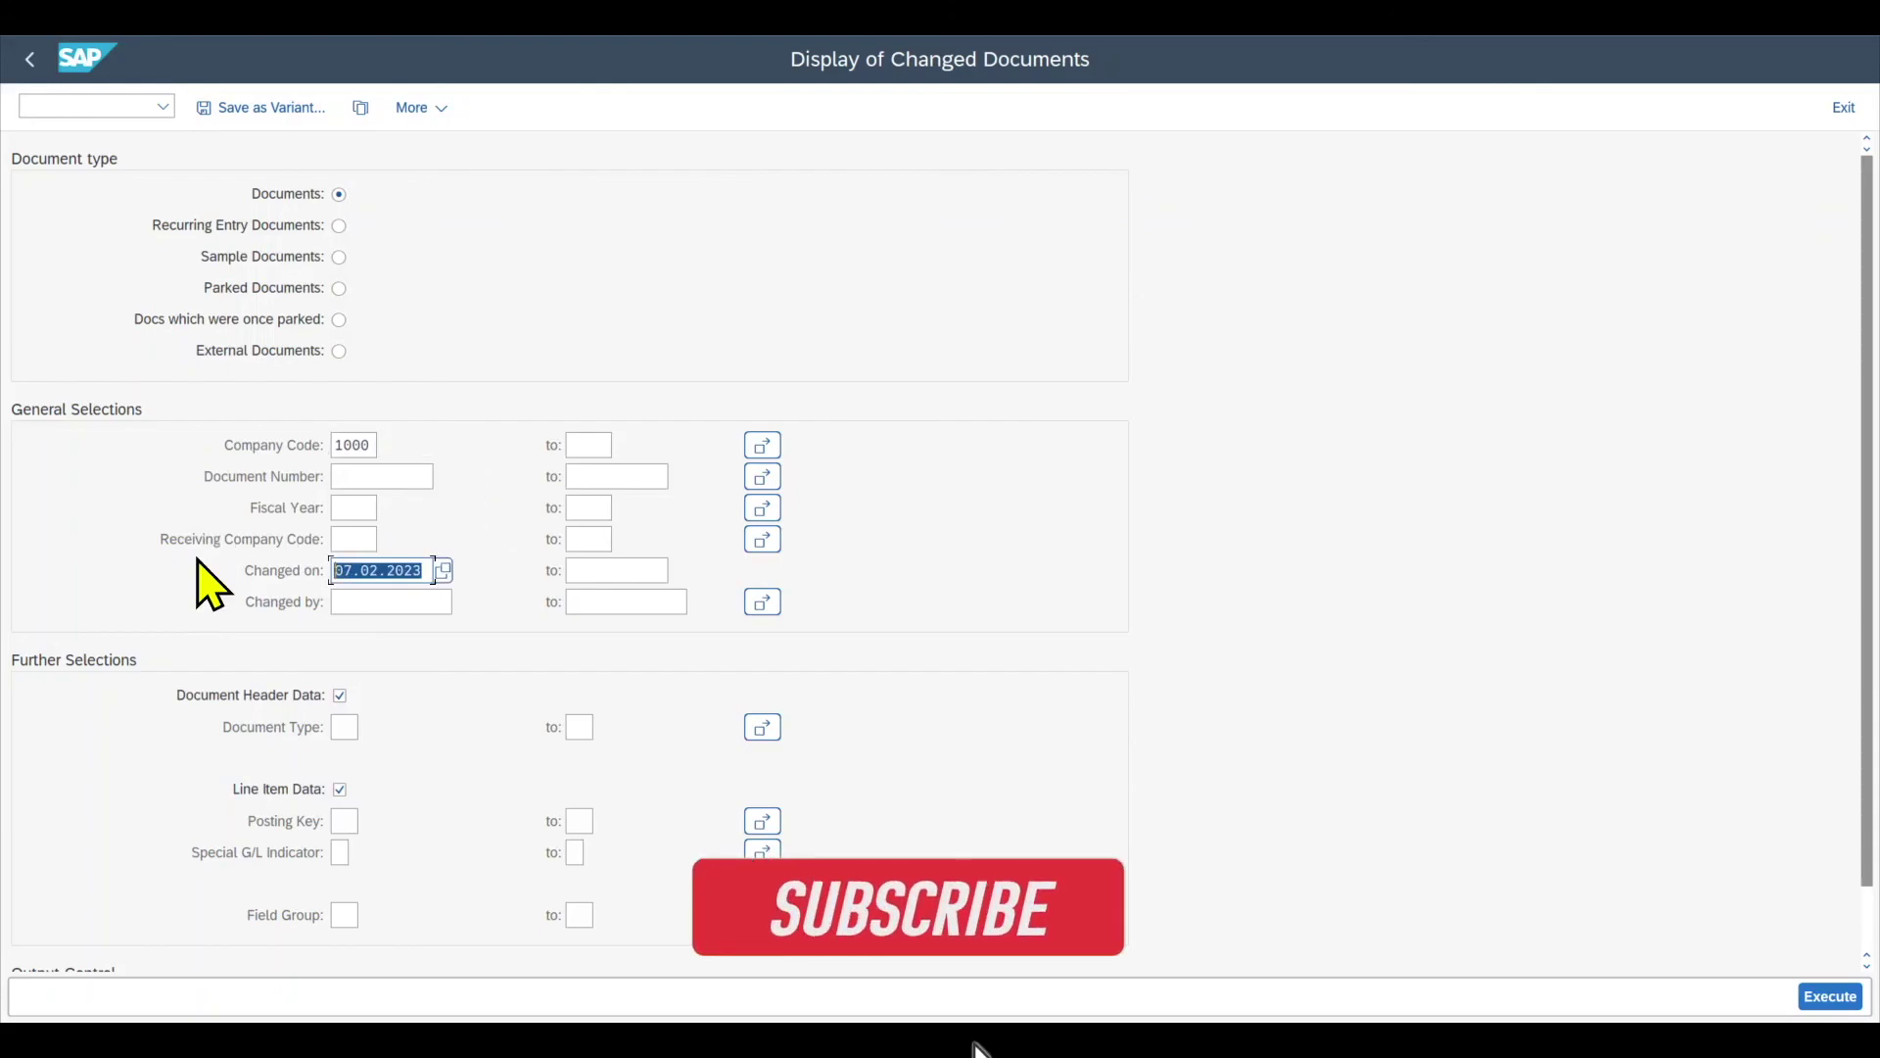
{"action": "key", "text": "BackSpace"}
{"action": "left_click", "coordinate": [617, 571]}
{"action": "type", "text": "07.02.2023"}
{"action": "key", "text": "F8"}
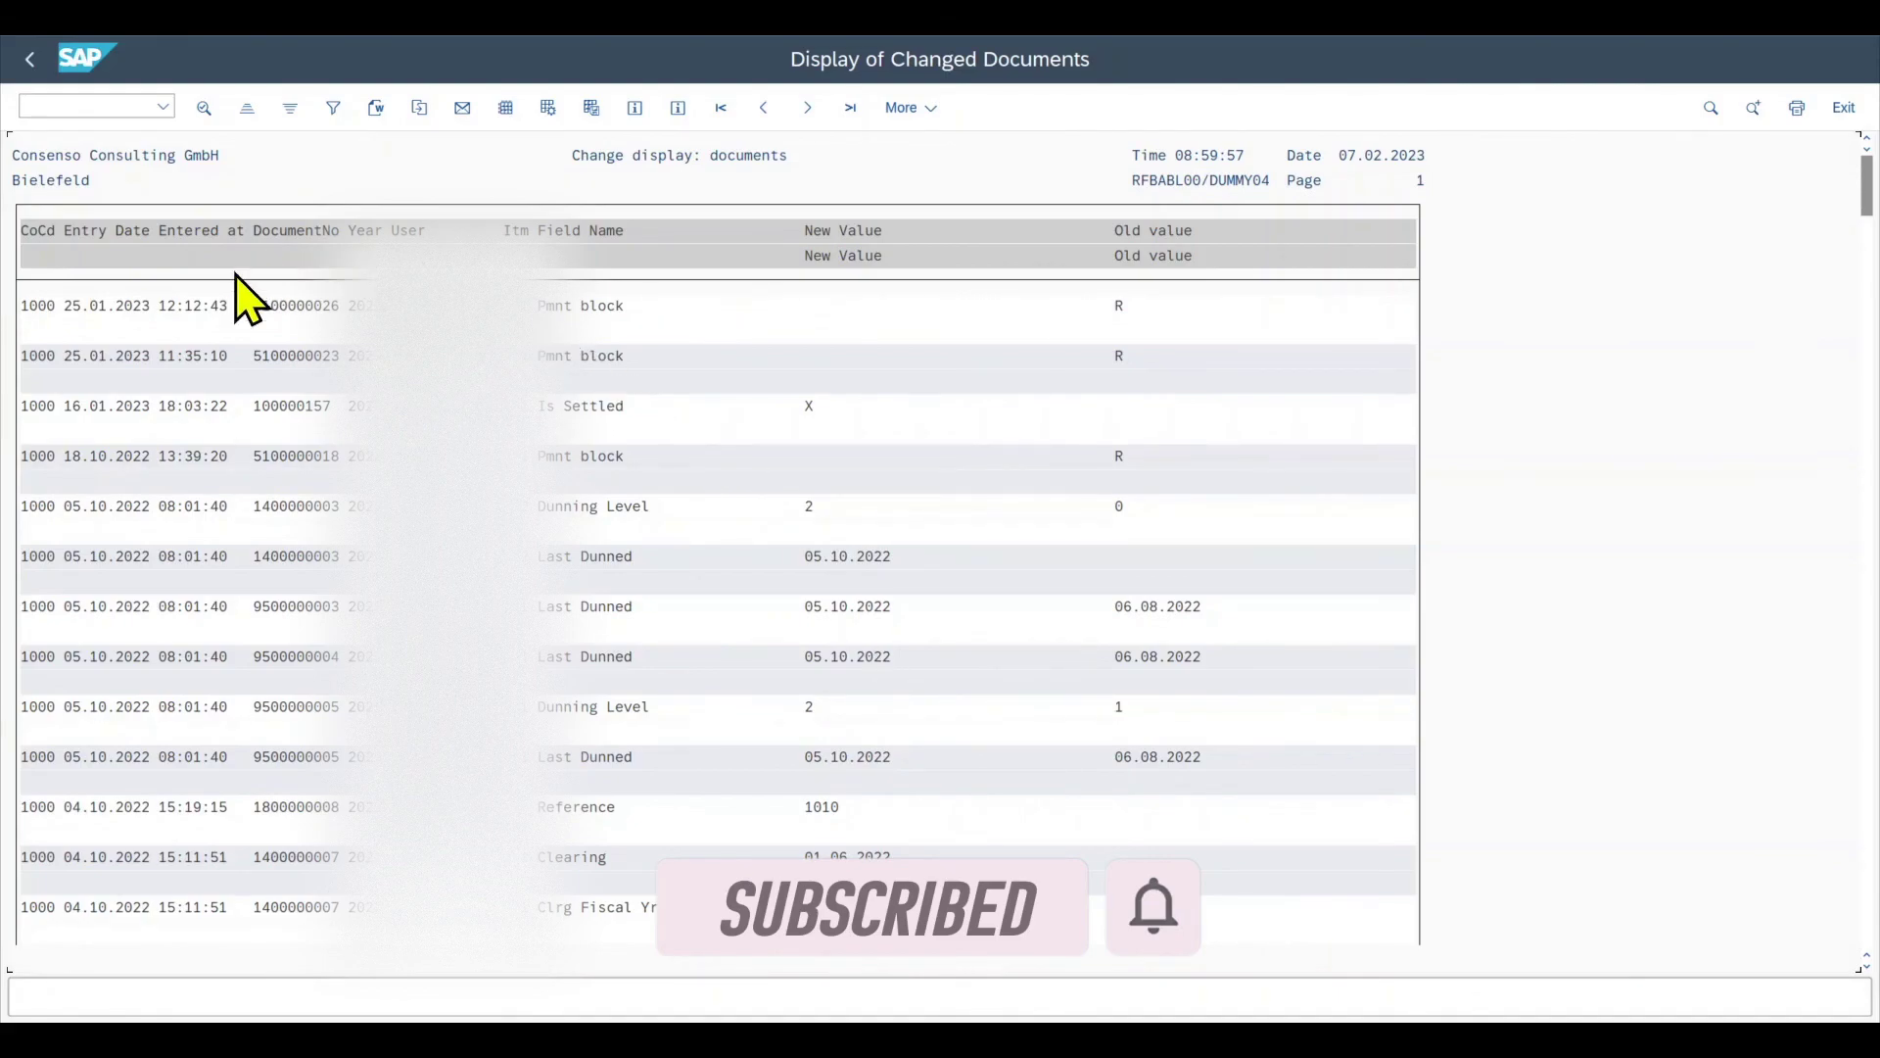